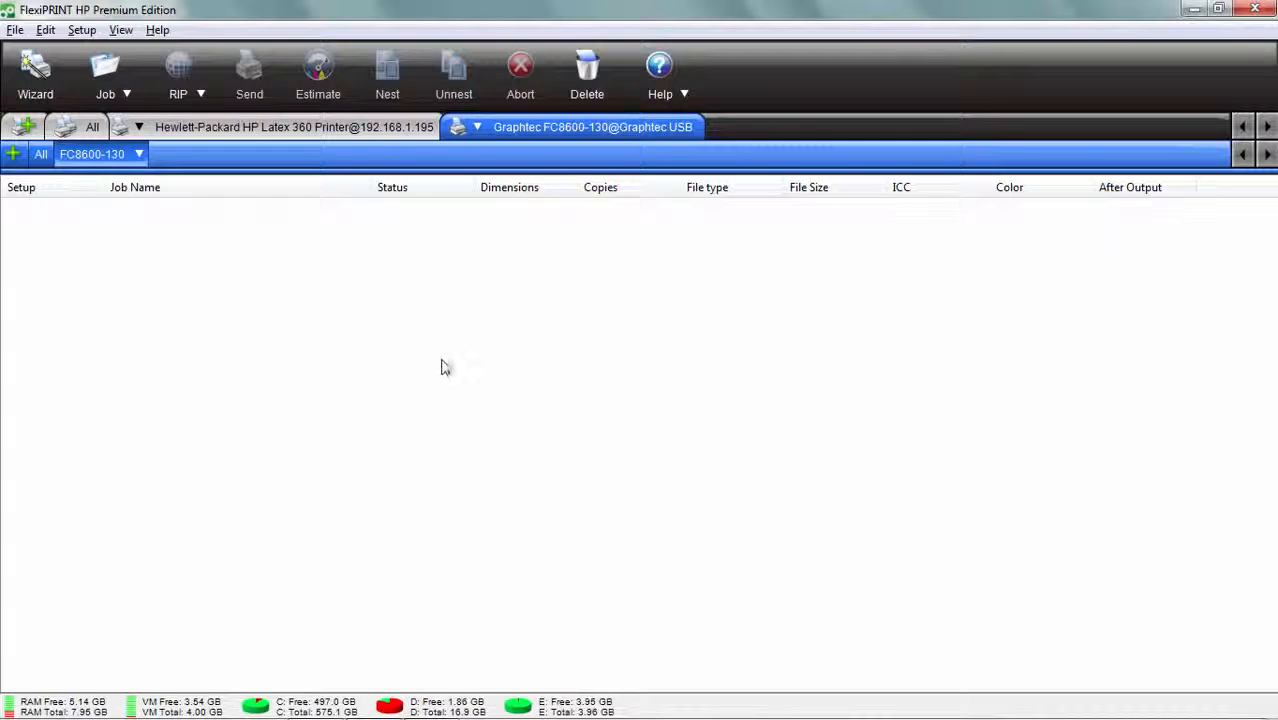
- Switch to the FlexiPRINT Editor and open the Print_Cut_Label2 file from the SAi Samples folder
mouse_move(434, 715)
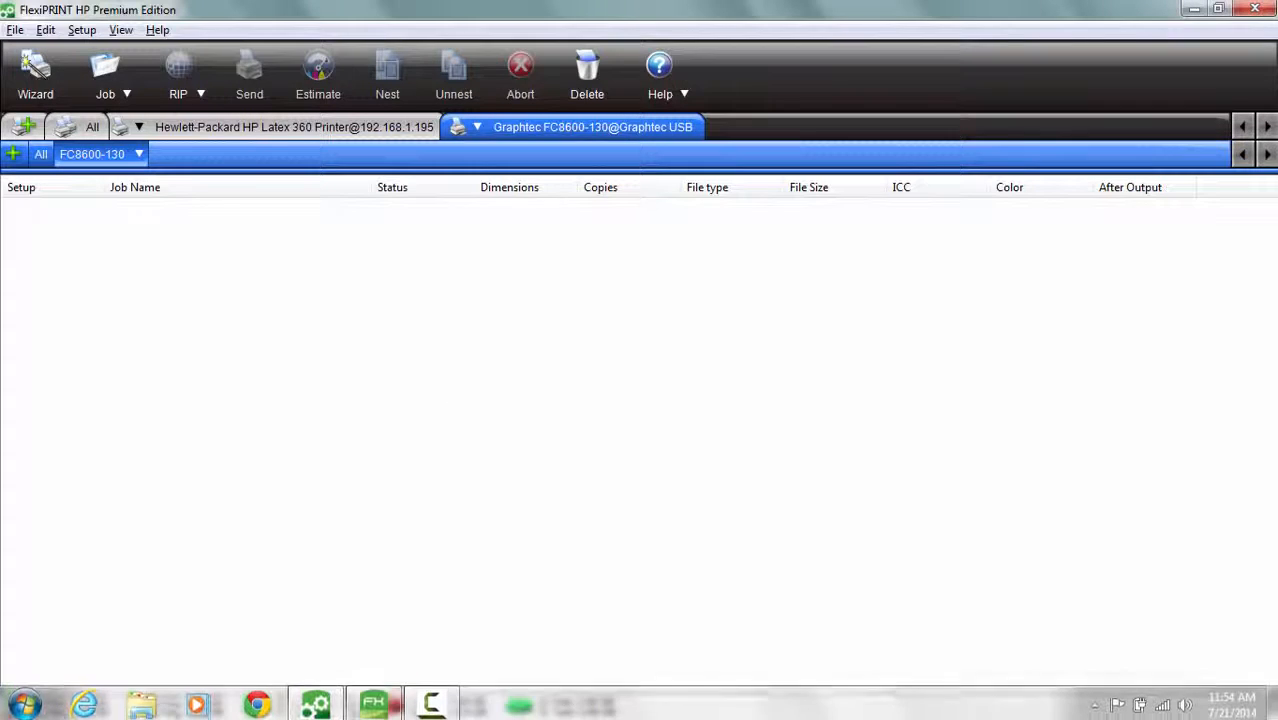
left_click(375, 701)
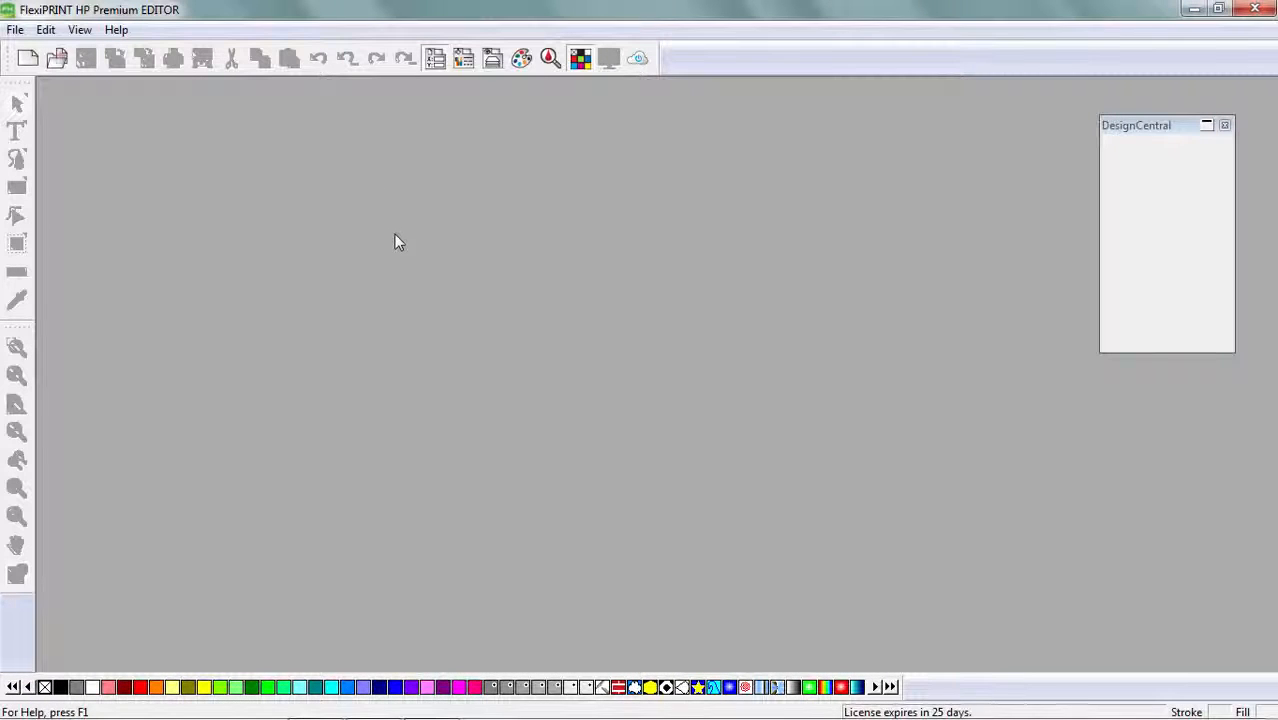
left_click(55, 60)
left_click(672, 420)
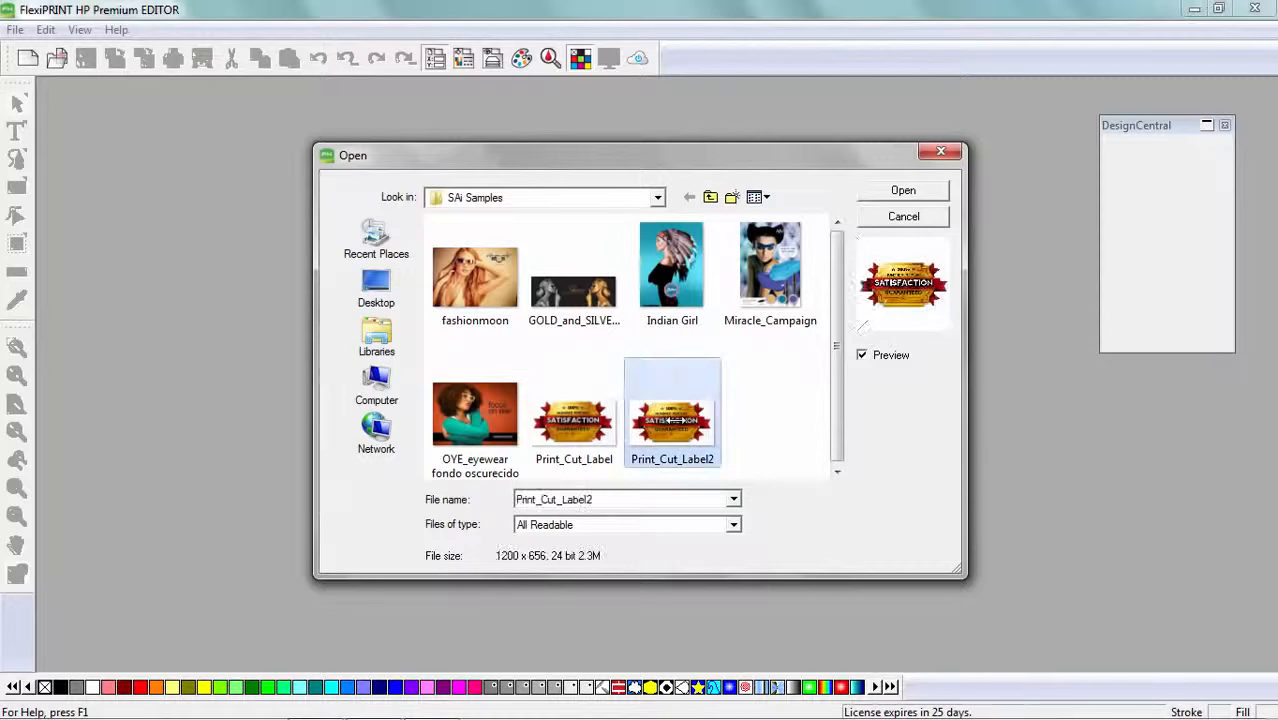
double_click(672, 420)
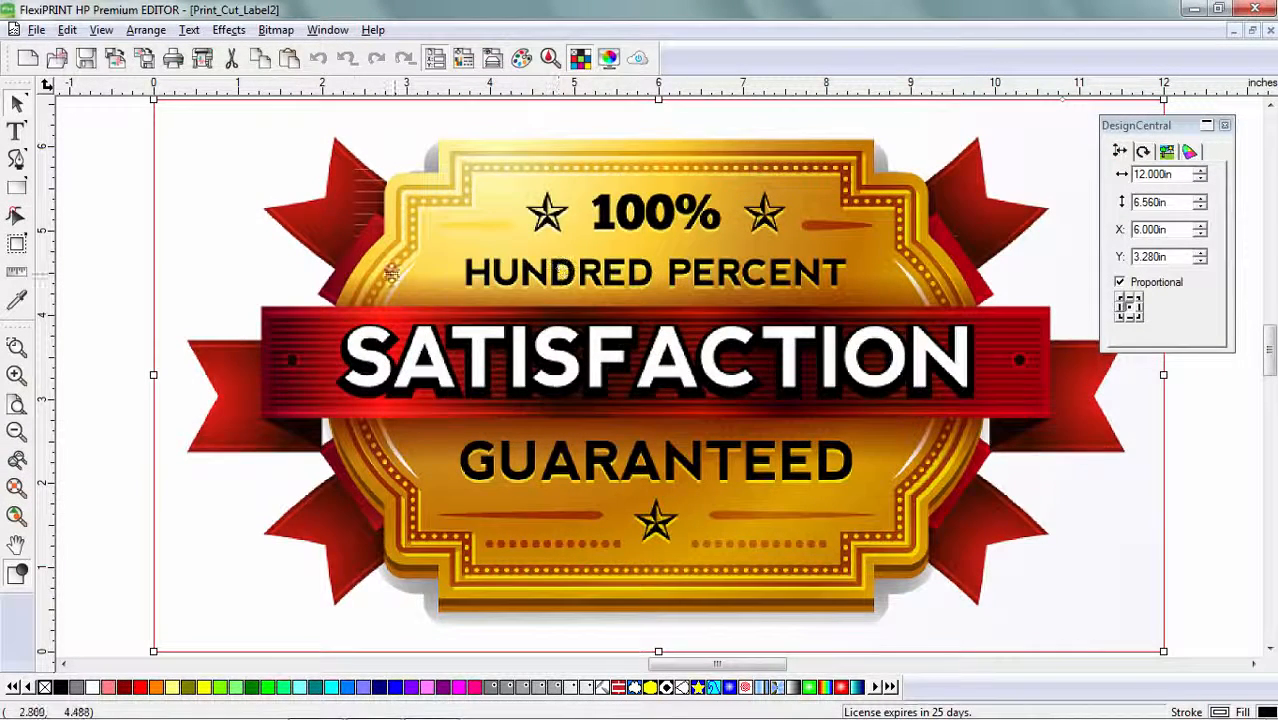
left_click(16, 431)
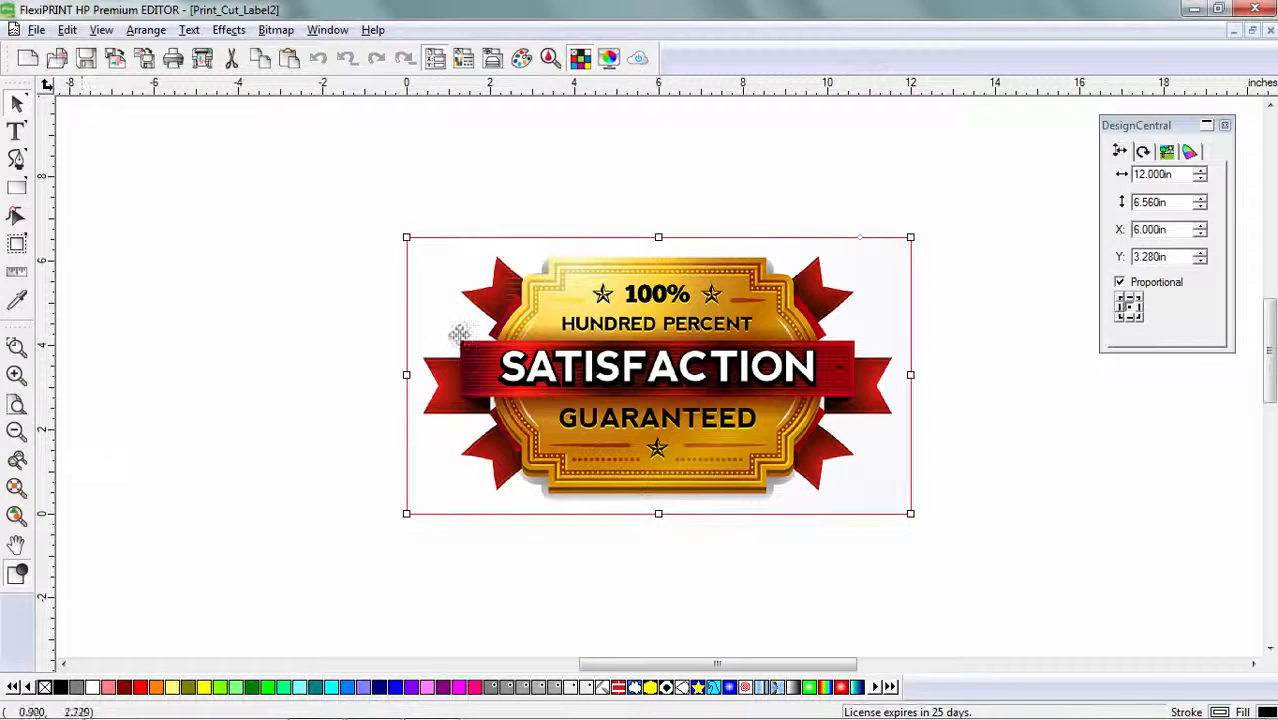
left_click(228, 30)
left_click(242, 67)
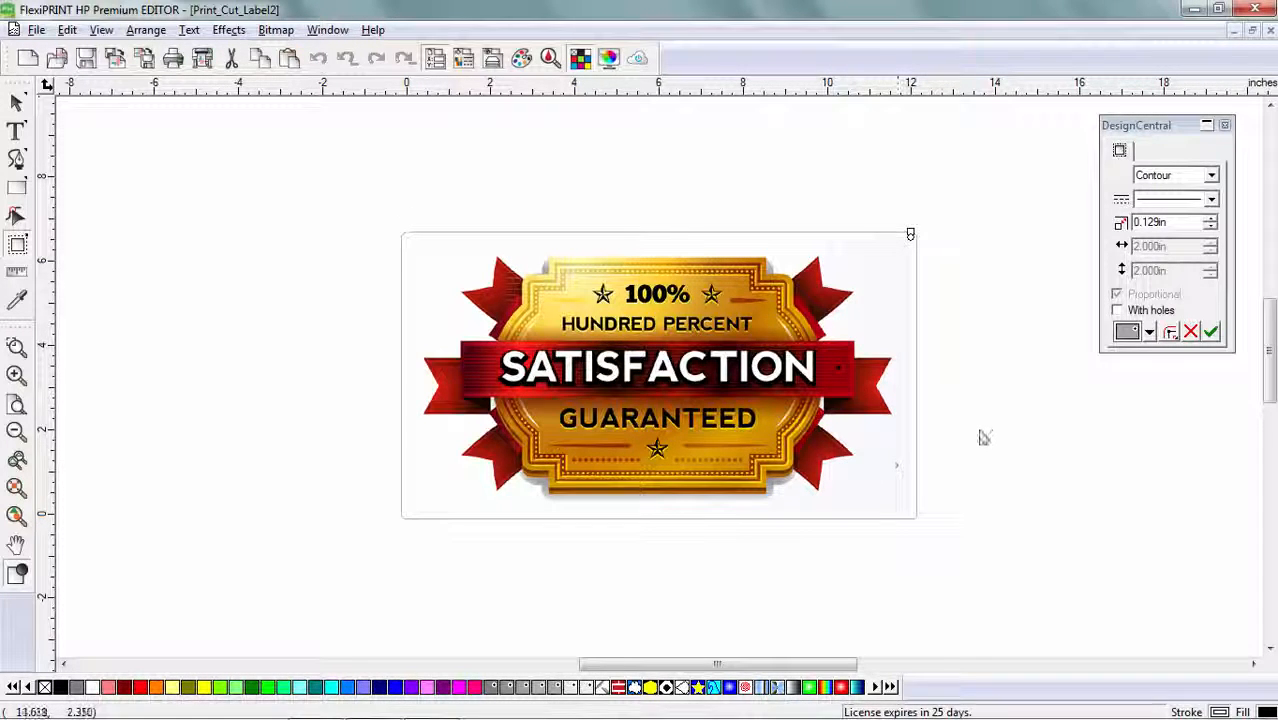
left_click(820, 392)
left_click_drag(655, 352, 559, 347)
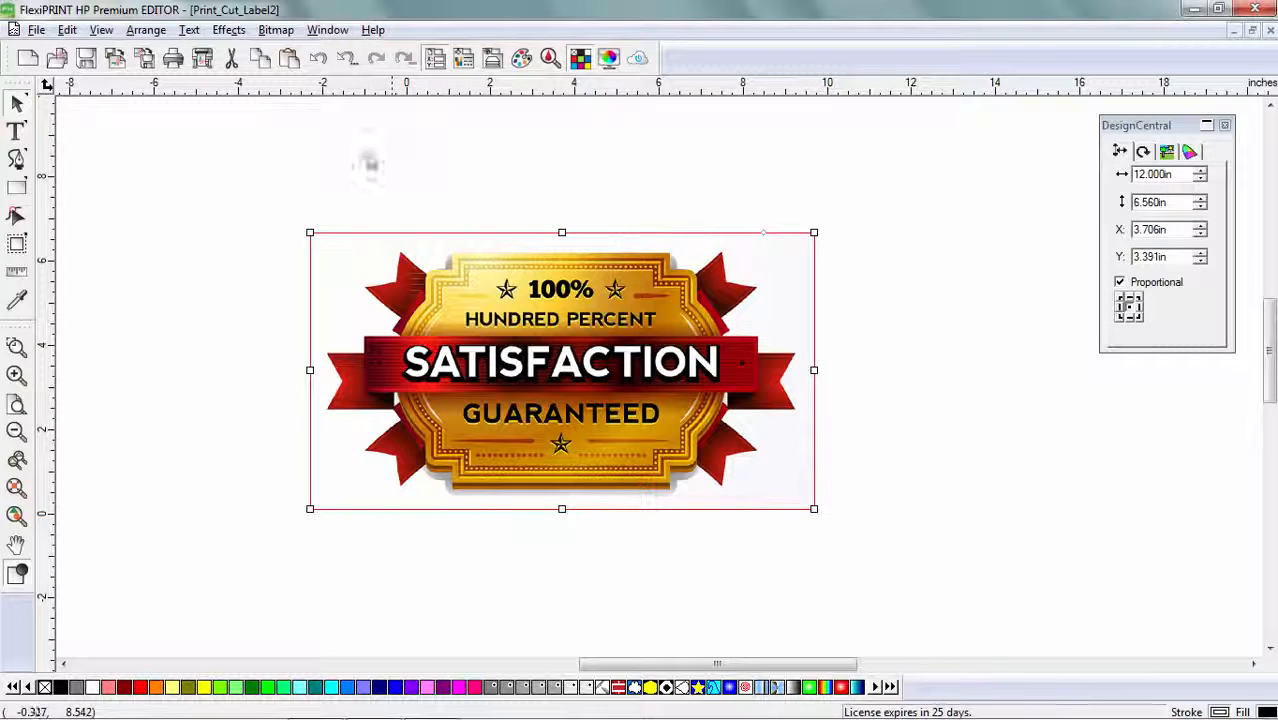
left_click_drag(518, 400, 639, 406)
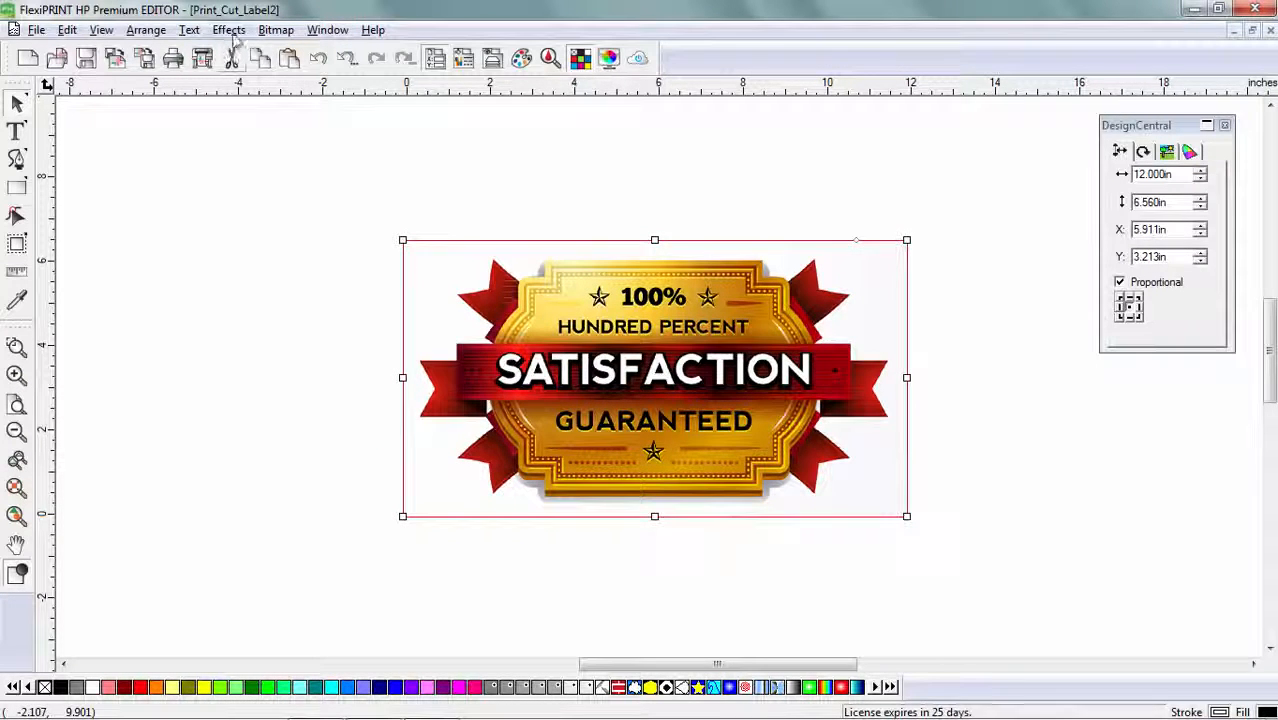
- Make the label bitmap's white background transparent with the Make Transparent tool
left_click(284, 32)
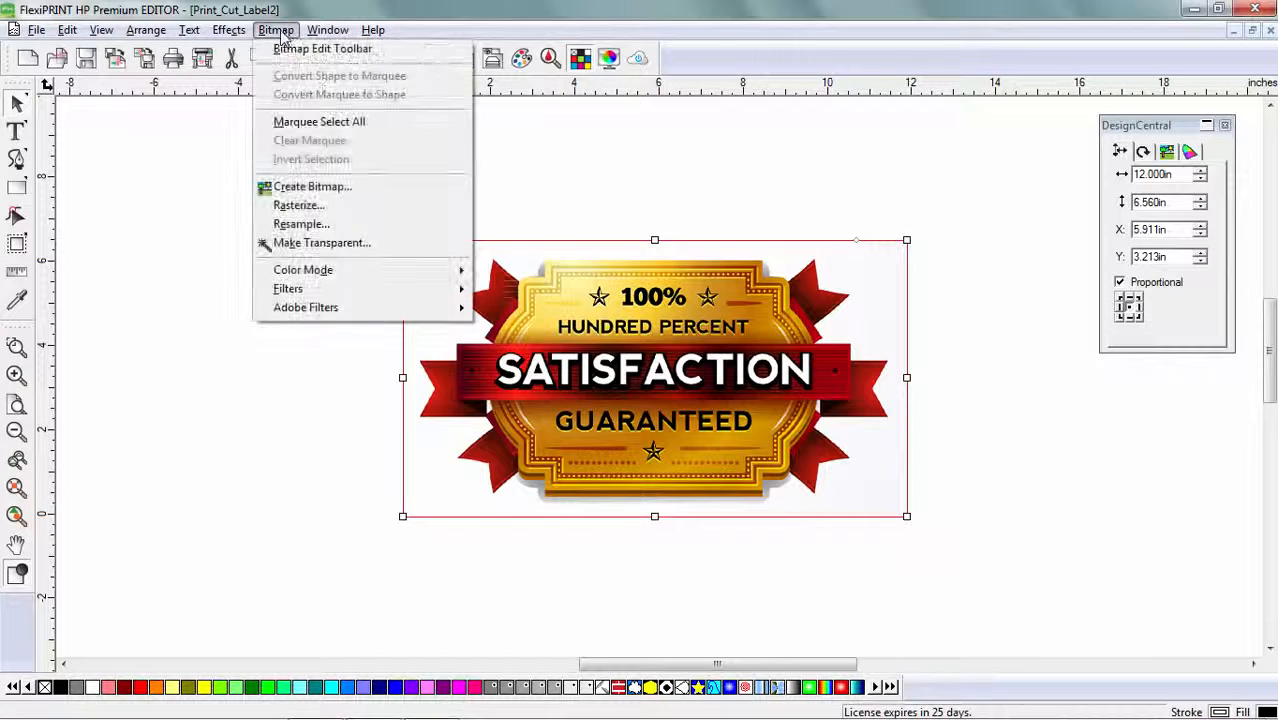
left_click(290, 243)
left_click(448, 270)
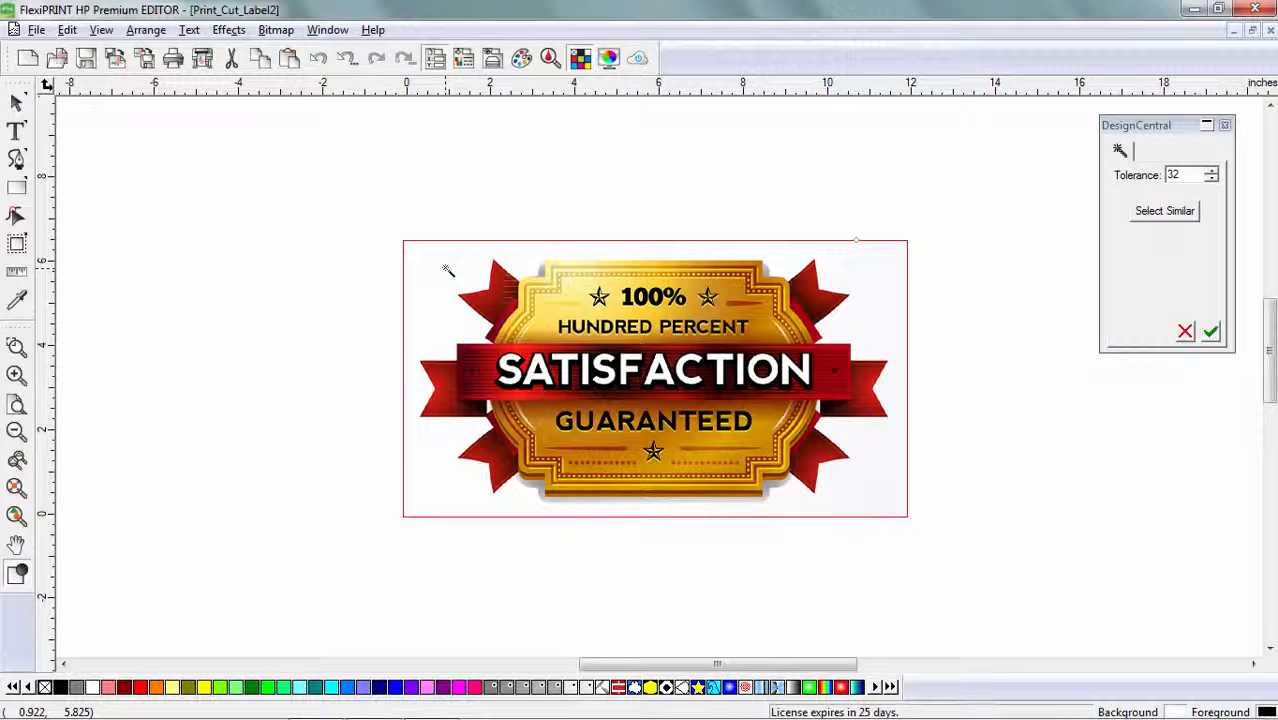
left_click(1211, 332)
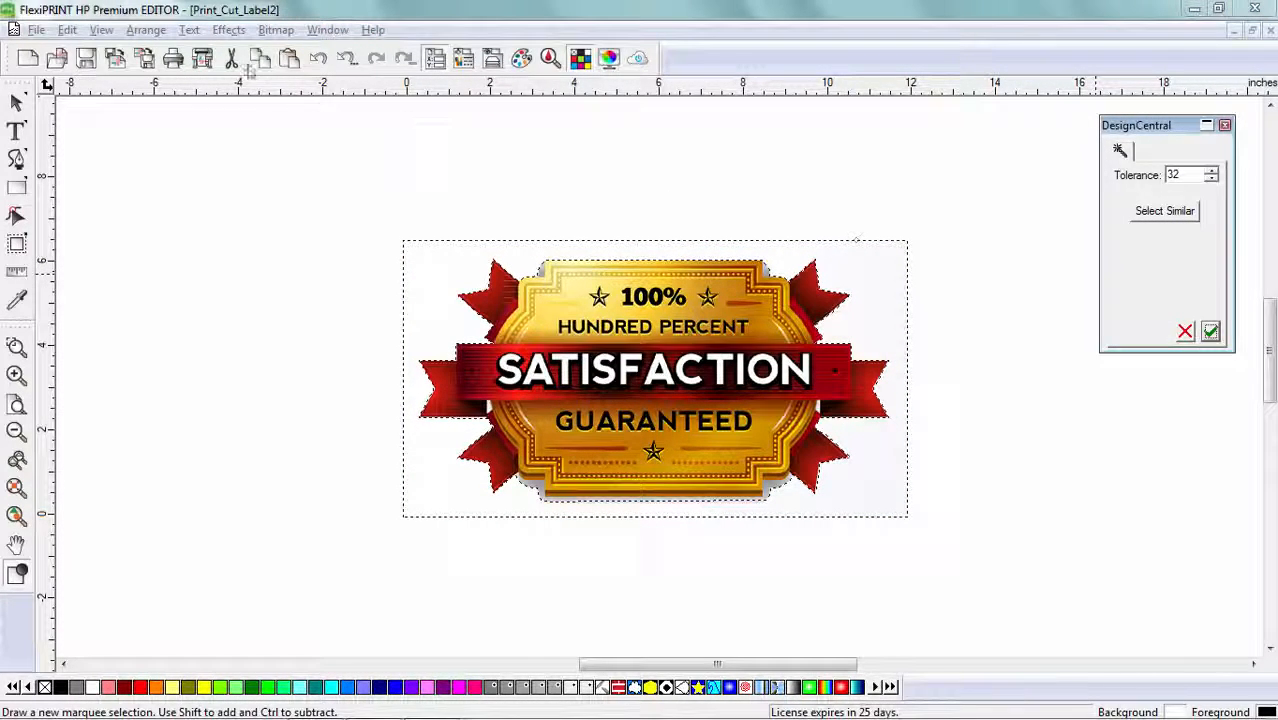
- Create a contour cut around the label artwork with an offset of about 0.108 in
left_click(229, 30)
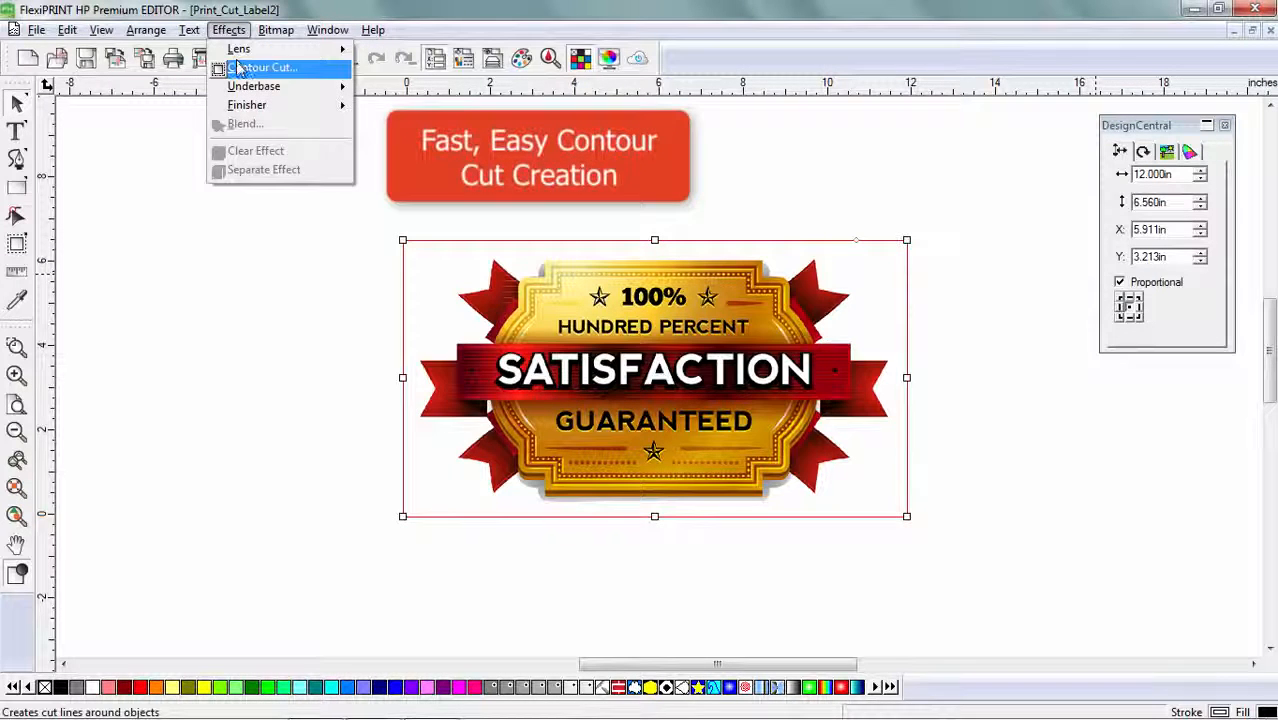
left_click(237, 67)
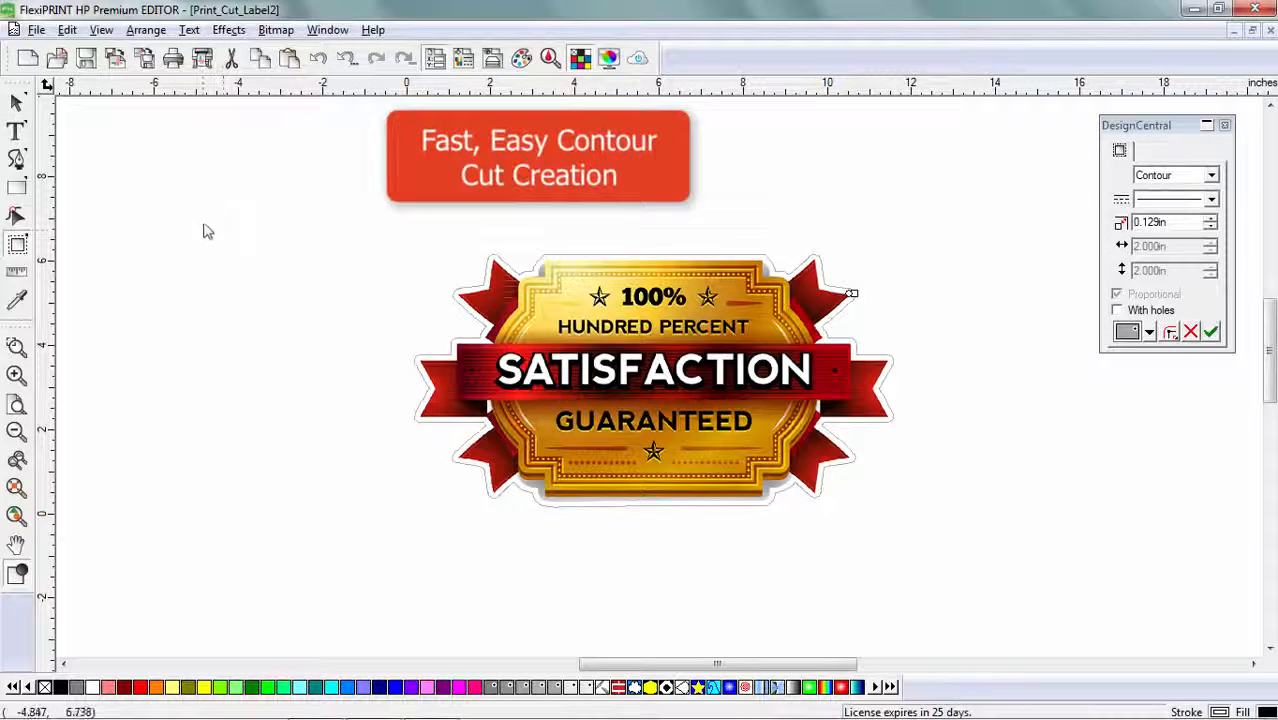
left_click(16, 515)
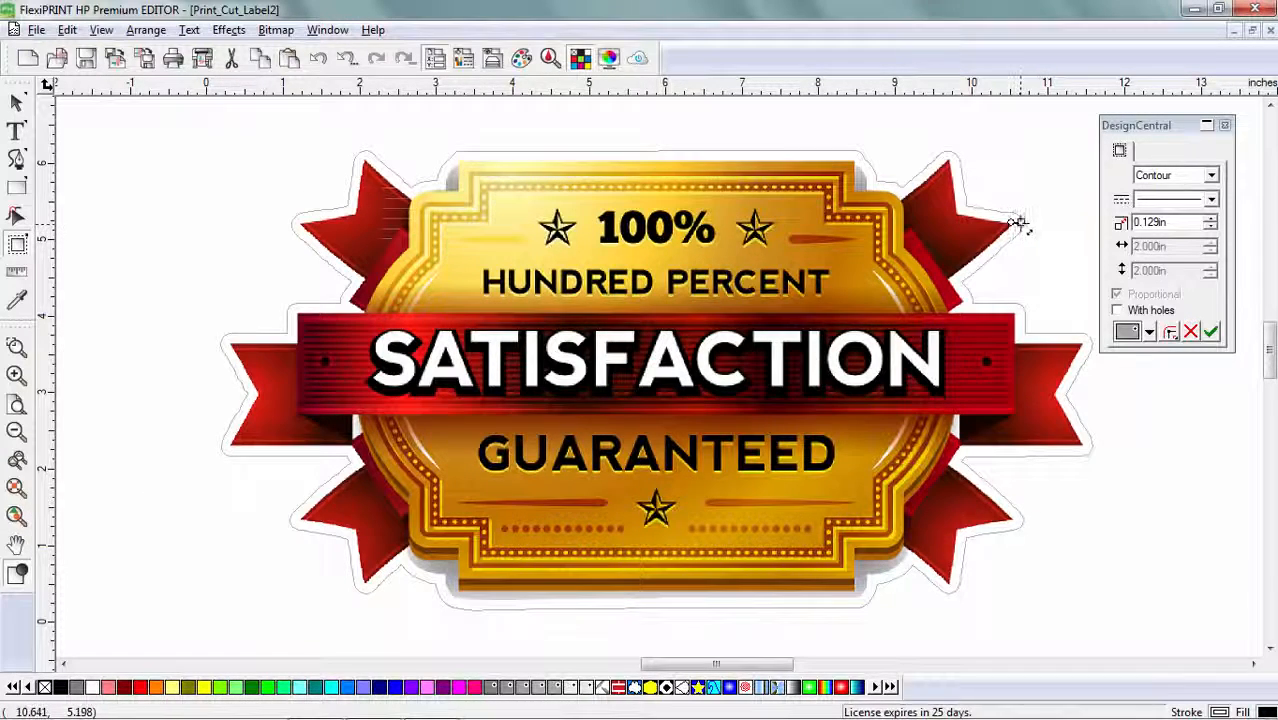
mouse_move(1018, 221)
left_mouse_down()
mouse_move(1047, 203)
mouse_move(1004, 220)
mouse_move(1021, 211)
mouse_move(1017, 221)
left_mouse_up()
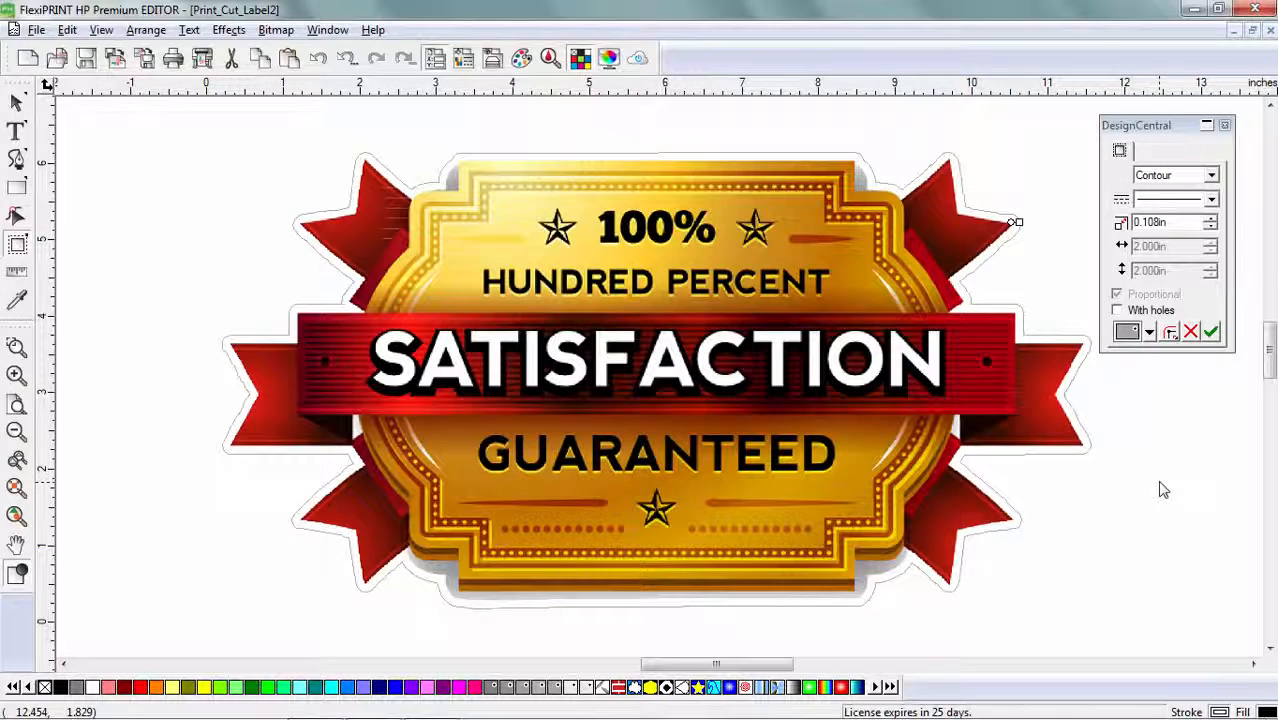
left_click(1212, 332)
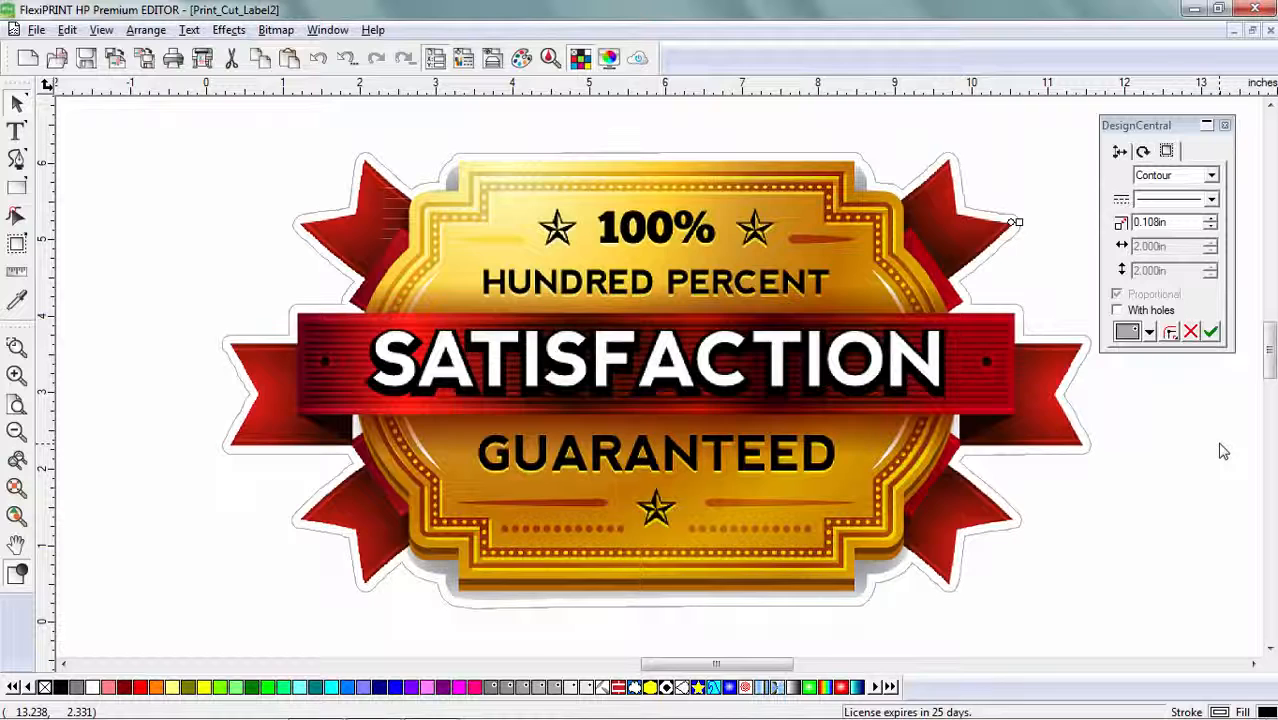
- Add a second contour cut outside the first one, using the PerfCutContour color and a 0.108 in offset
left_click(611, 272)
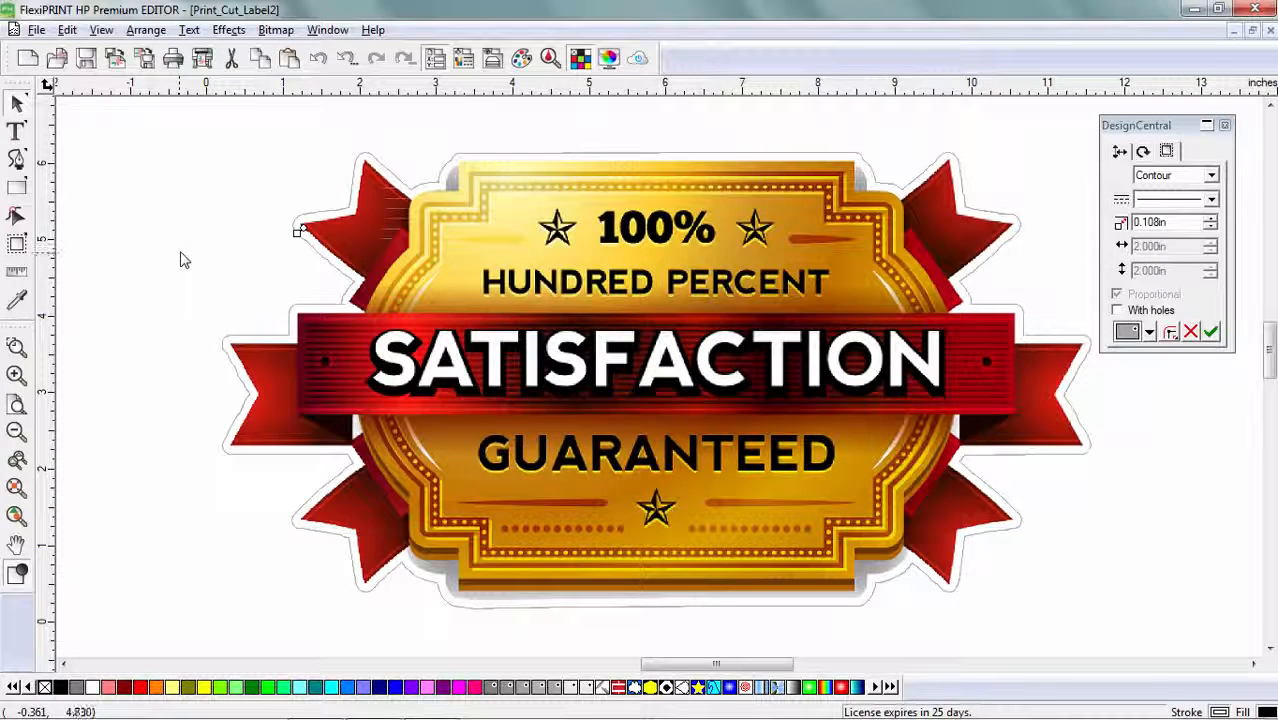
left_click(228, 30)
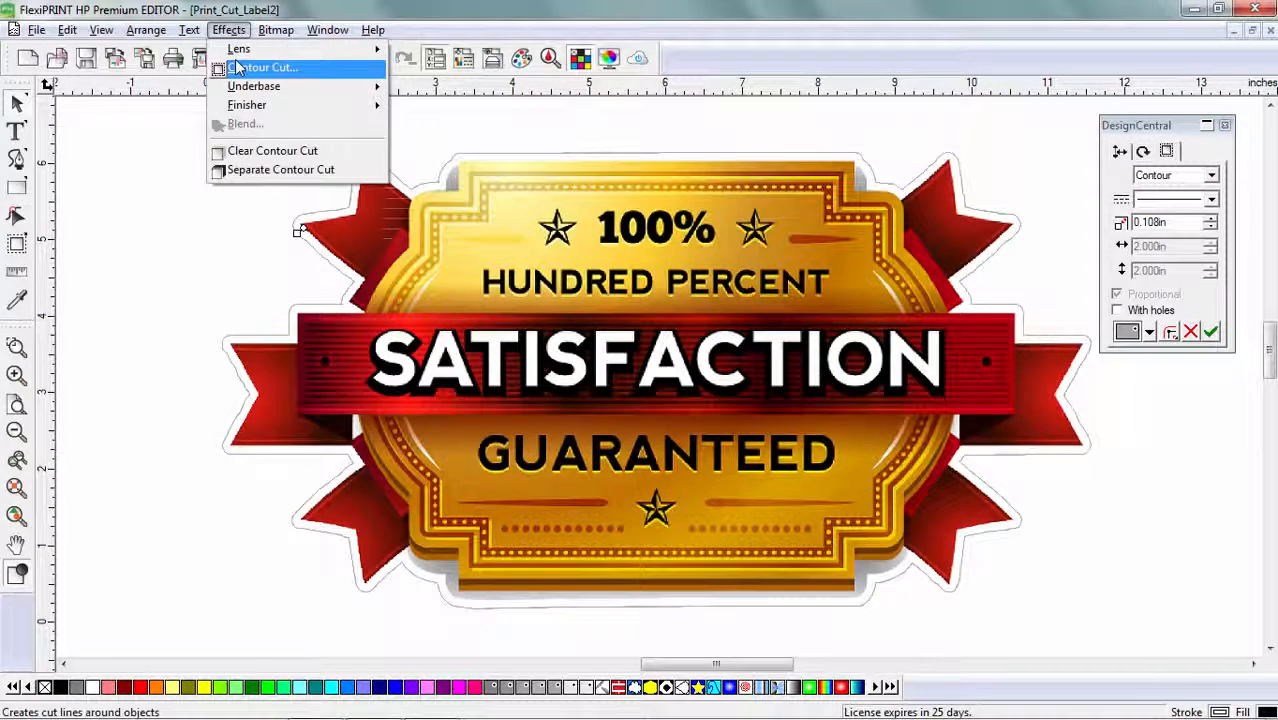
left_click(237, 67)
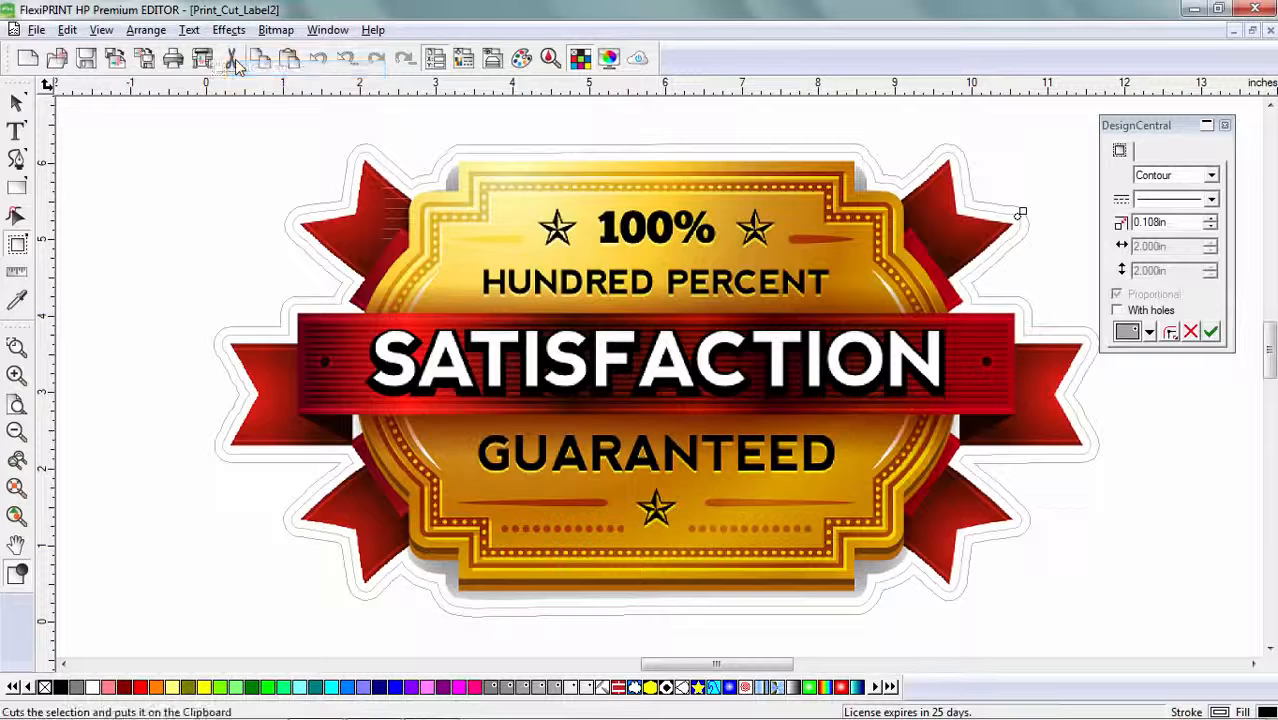
left_click(1149, 332)
left_click_drag(1237, 392, 1240, 515)
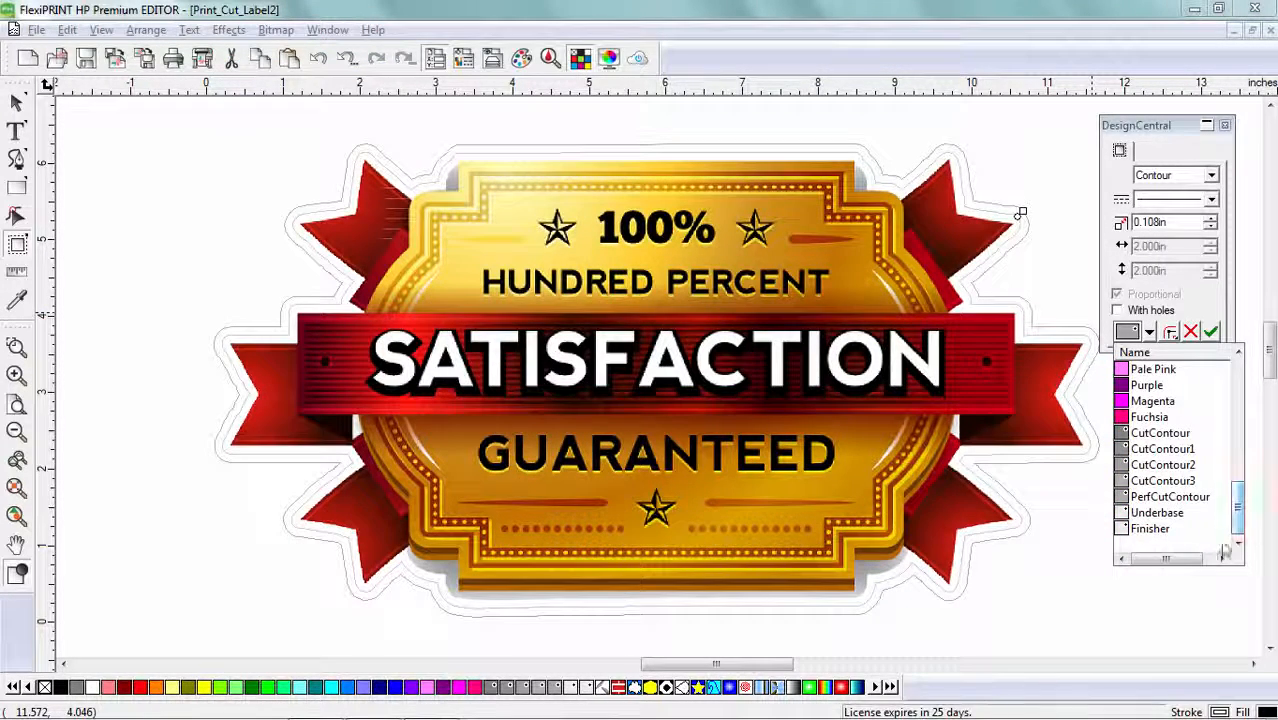
left_click(1140, 505)
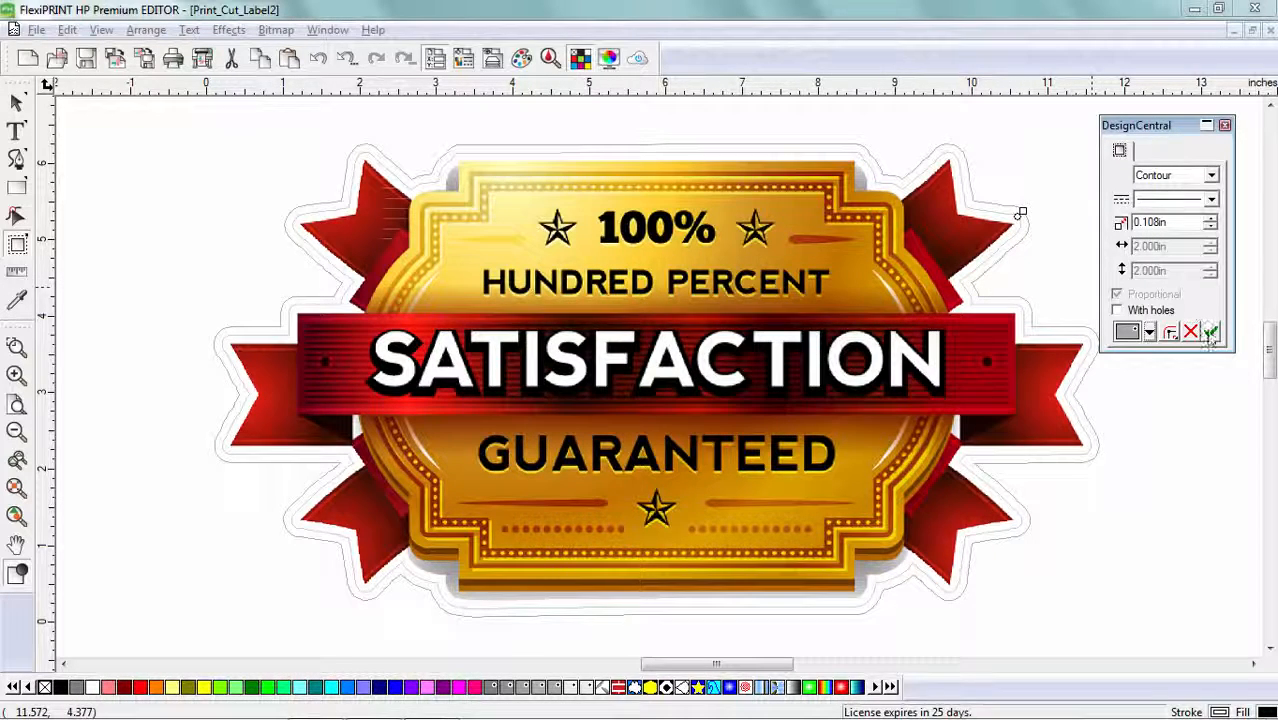
left_click(1210, 331)
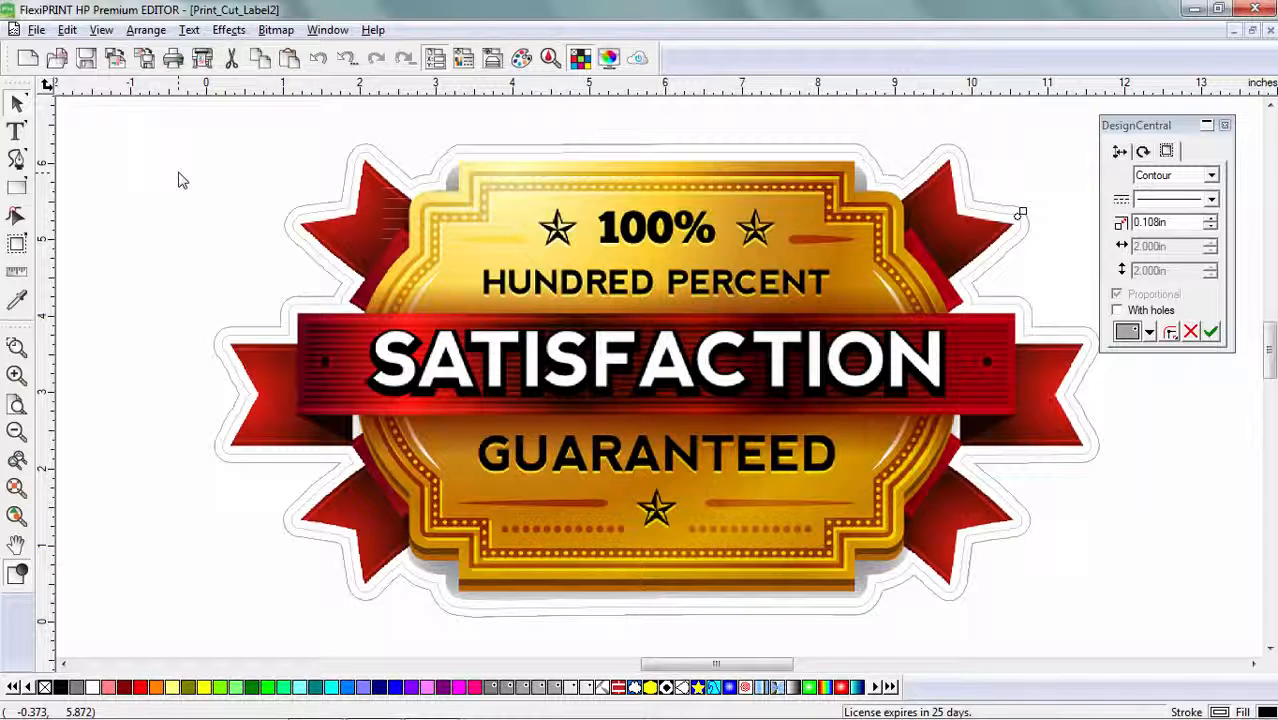
left_click(182, 180)
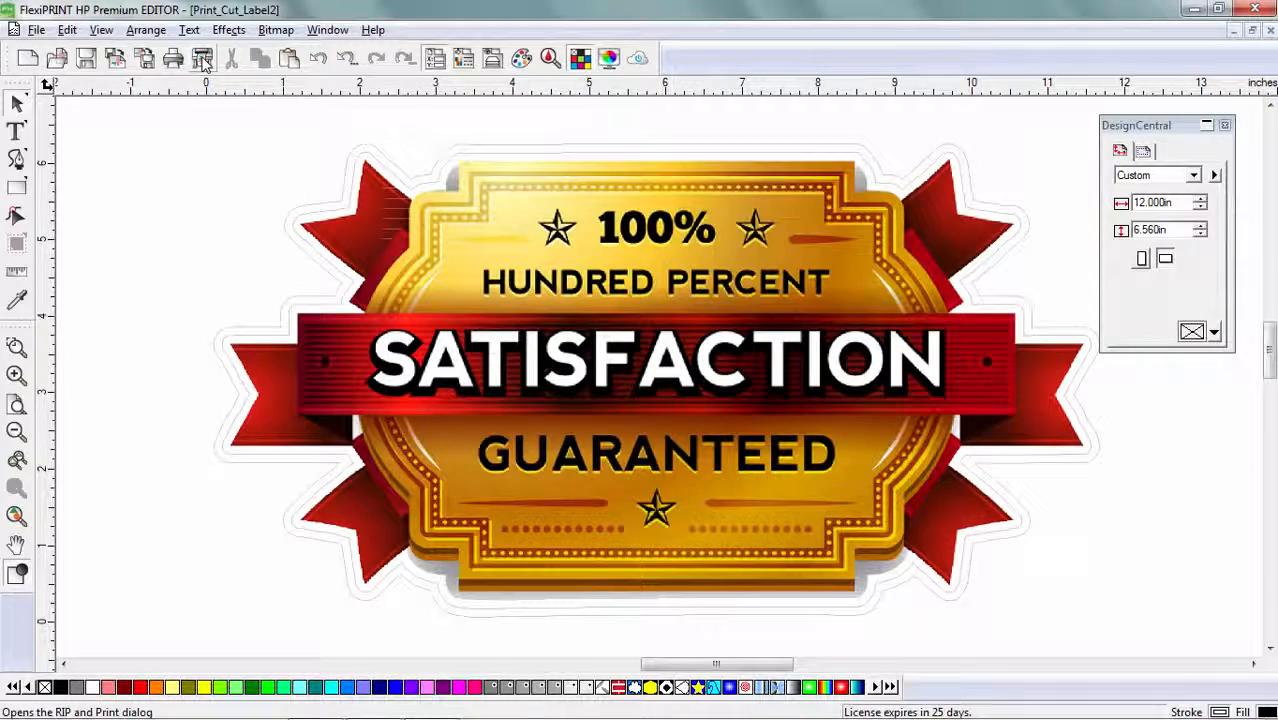
- Open RIP and Print, set three copies of the label, and place the layout at about 1.73 in by 1.22 in on the media
left_click(201, 58)
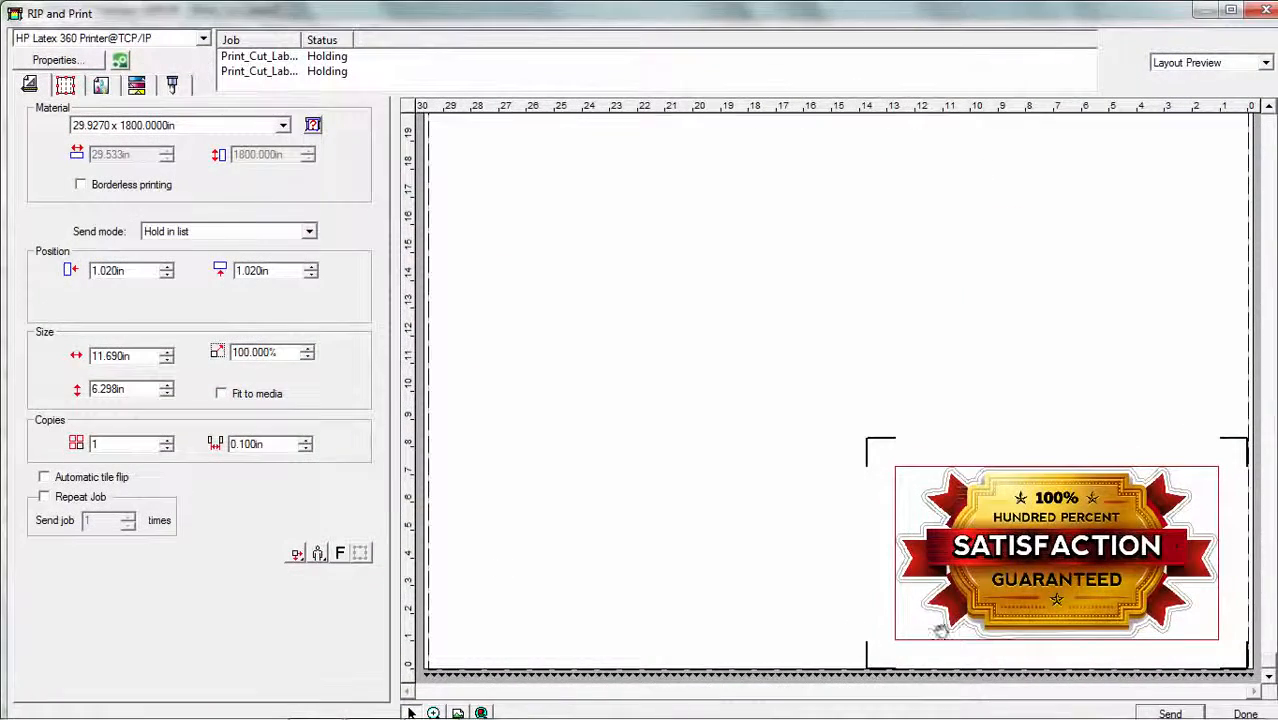
left_click_drag(1022, 564, 998, 552)
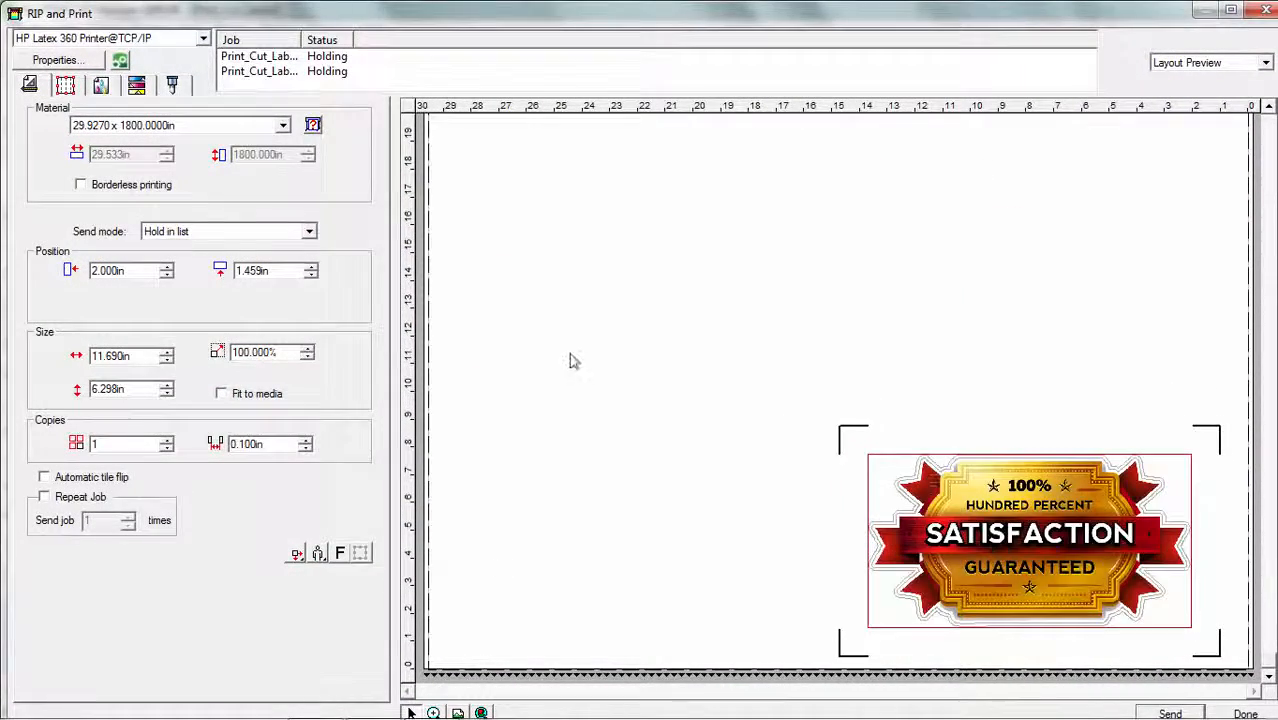
left_click(167, 440)
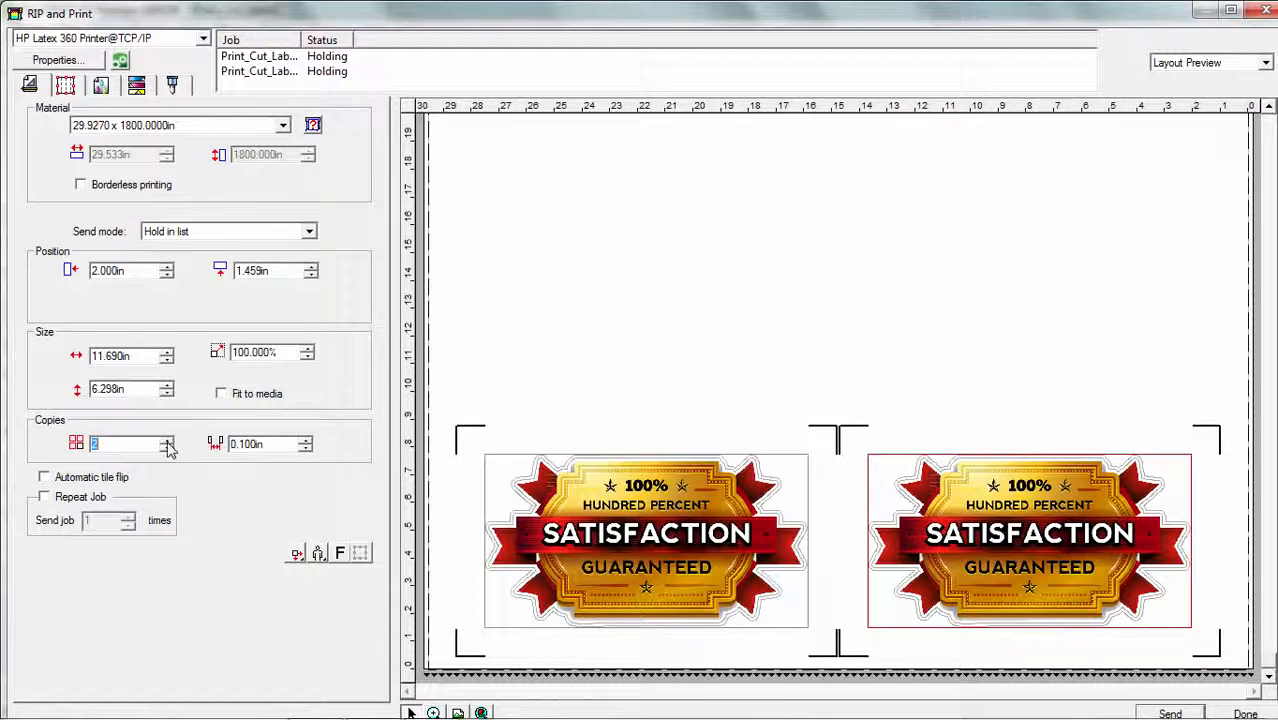
left_click(167, 440)
left_click_drag(925, 520, 941, 514)
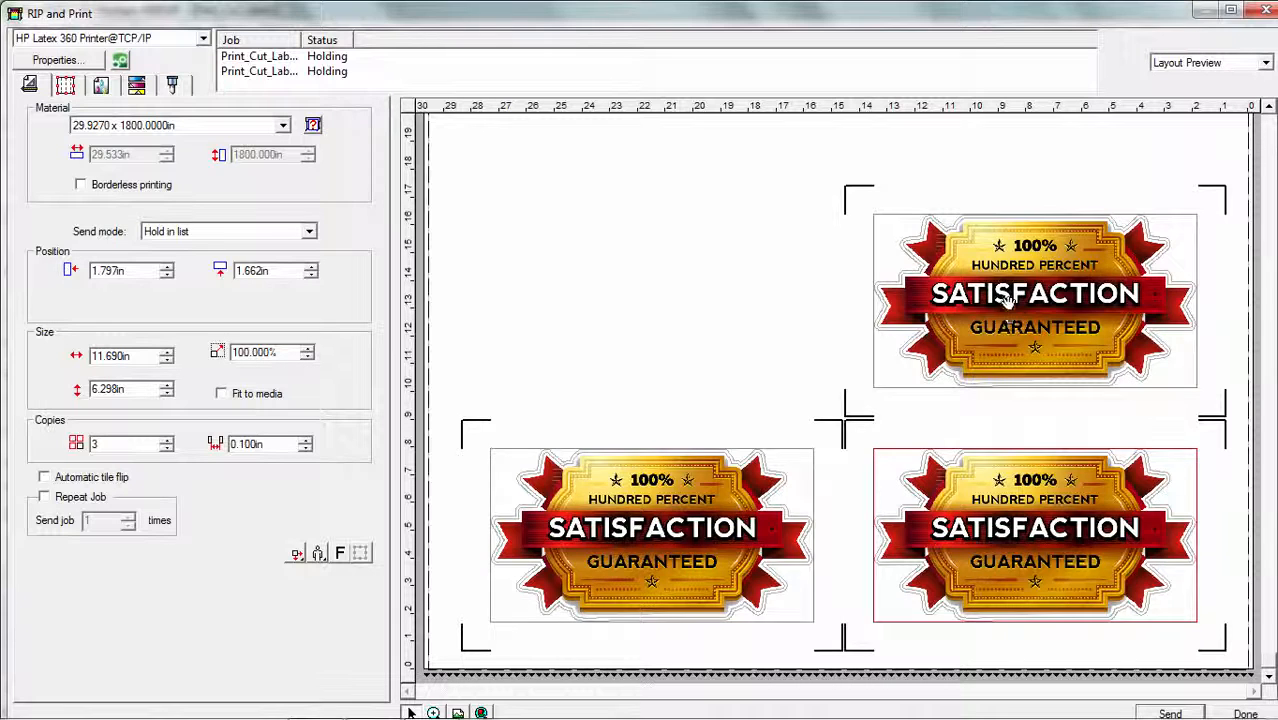
left_click_drag(1000, 297, 1004, 309)
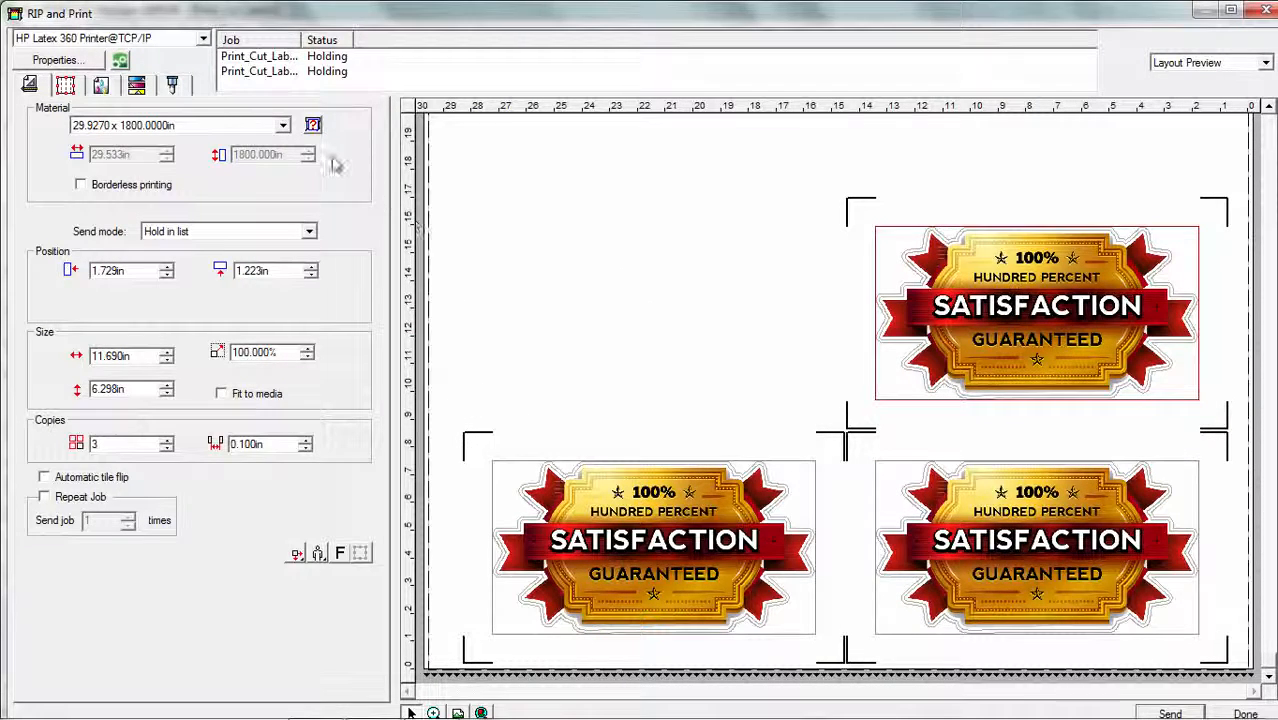
- Try one set of registration marks for all copies in the cut settings, and return to separate marks for each copy
left_click(172, 86)
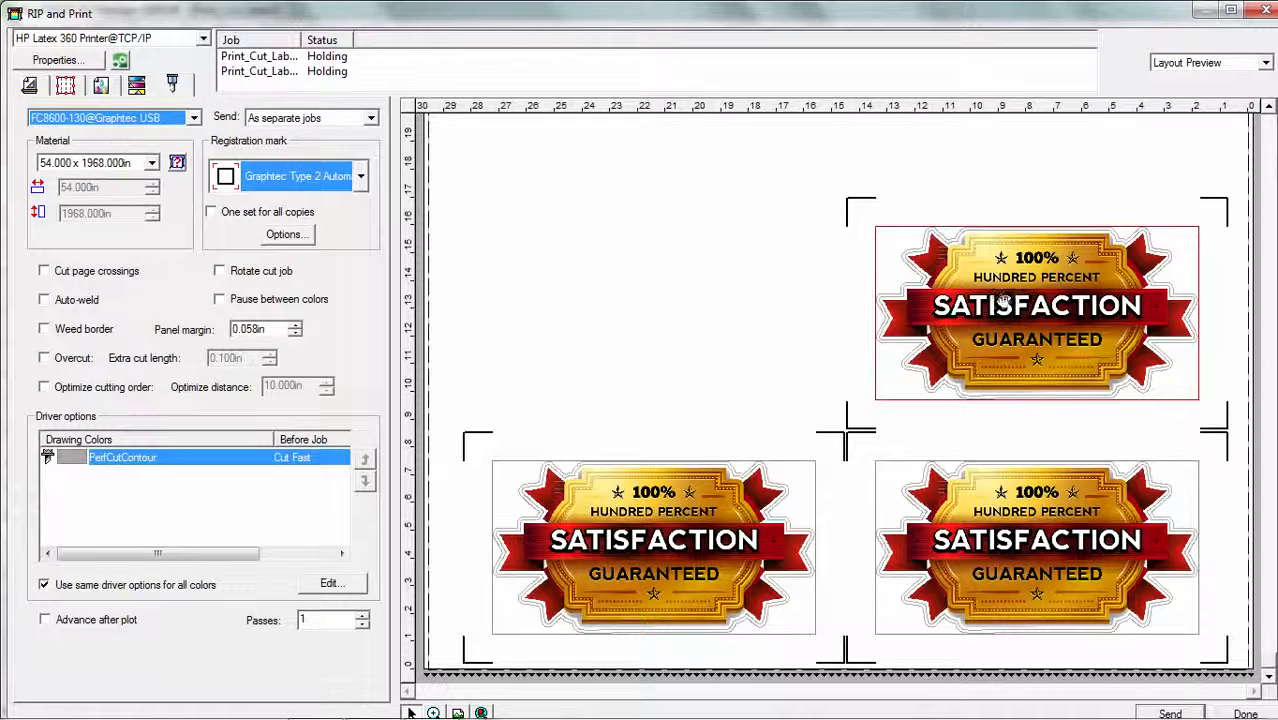
left_click(211, 213)
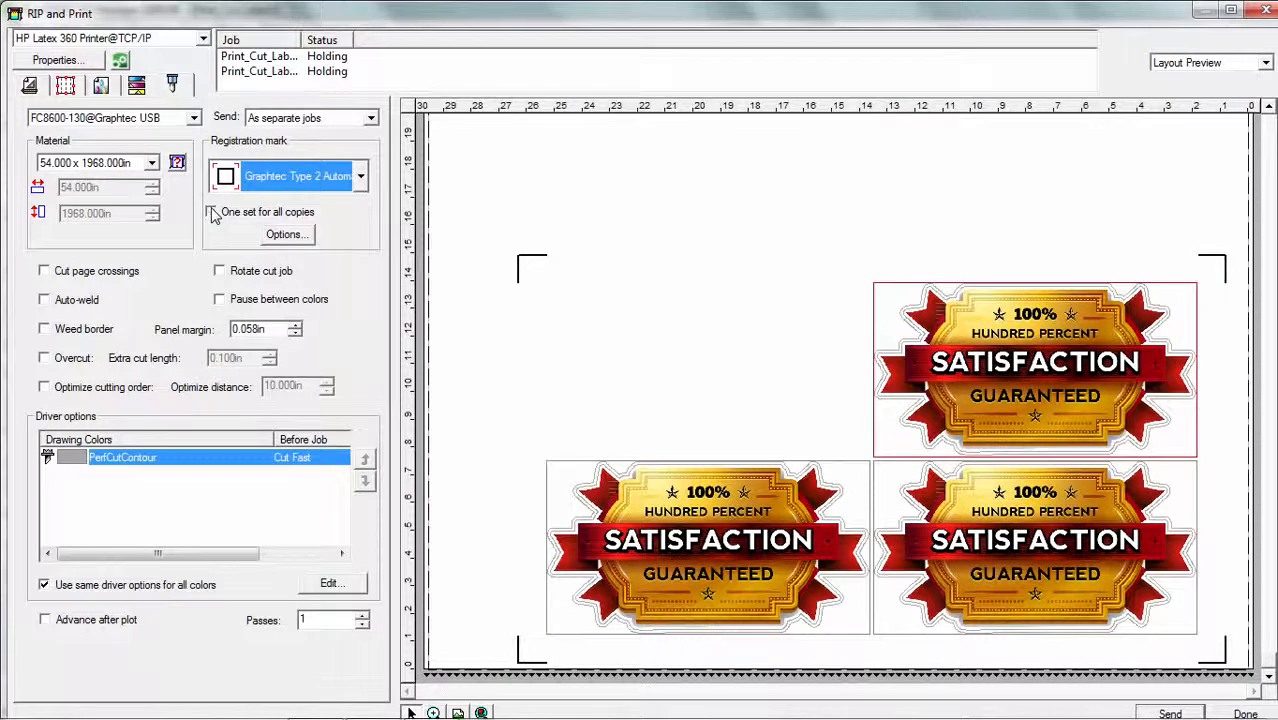
left_click(212, 213)
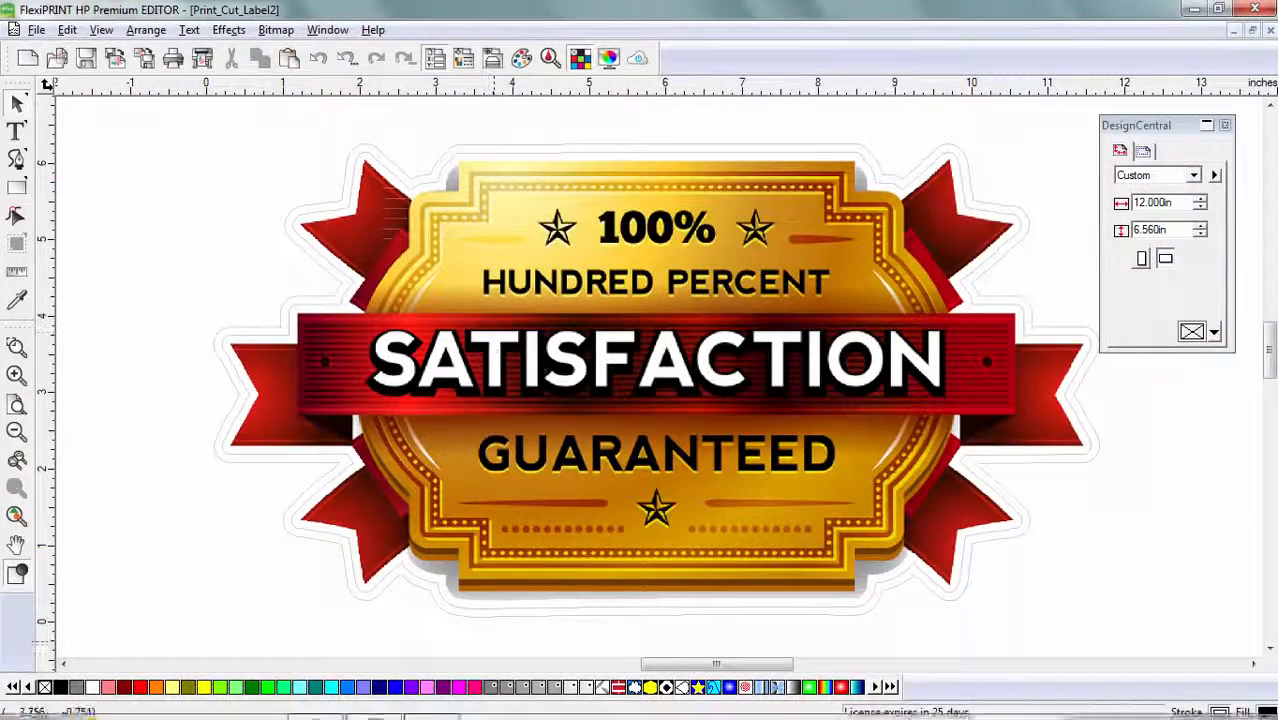
- Switch to the FlexiPRINT job manager, open Print_Cut_Label2.pdf's properties from the HP Latex 360 queue, and move its copies to about 3.27 in vertically
mouse_move(442, 711)
left_click(336, 708)
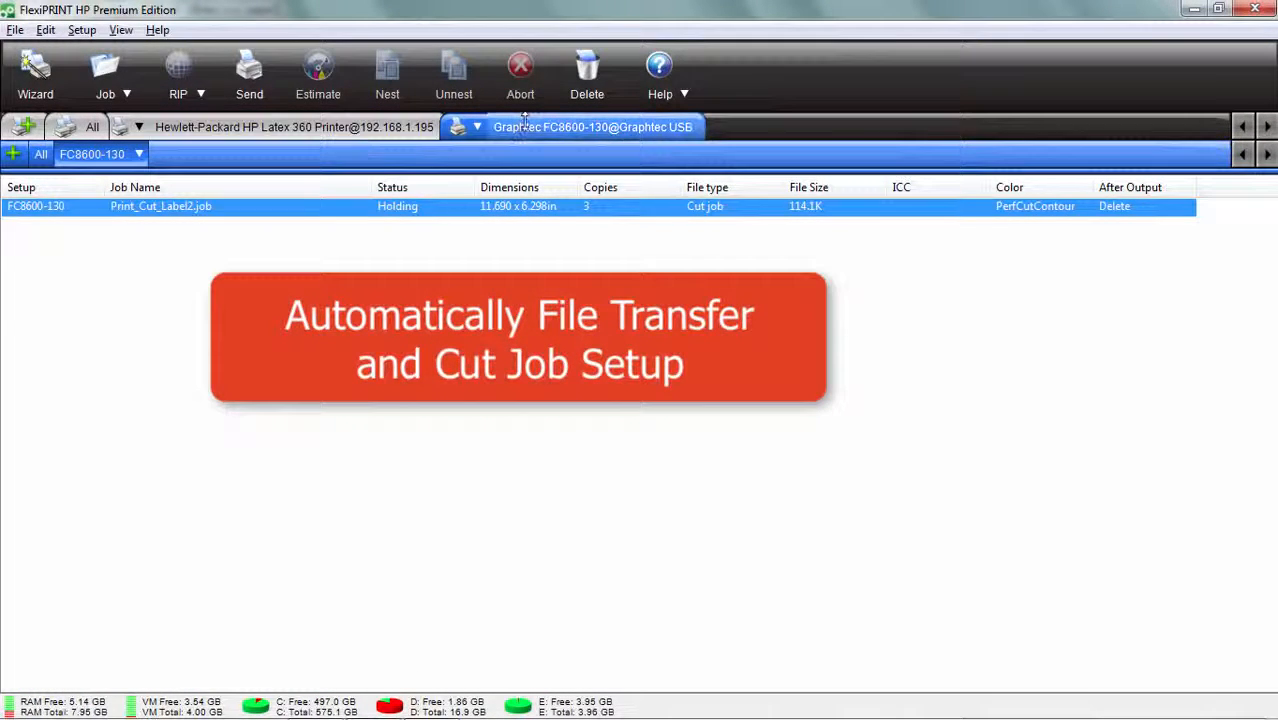
left_click(350, 128)
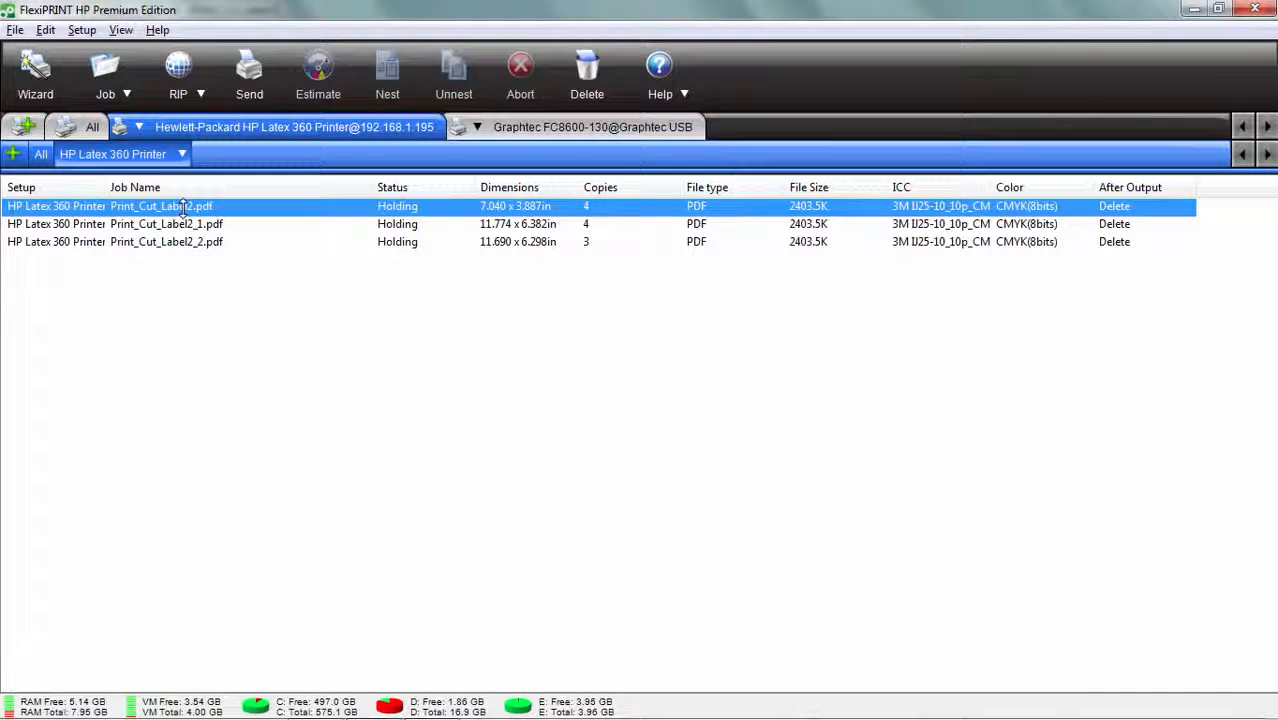
double_click(183, 205)
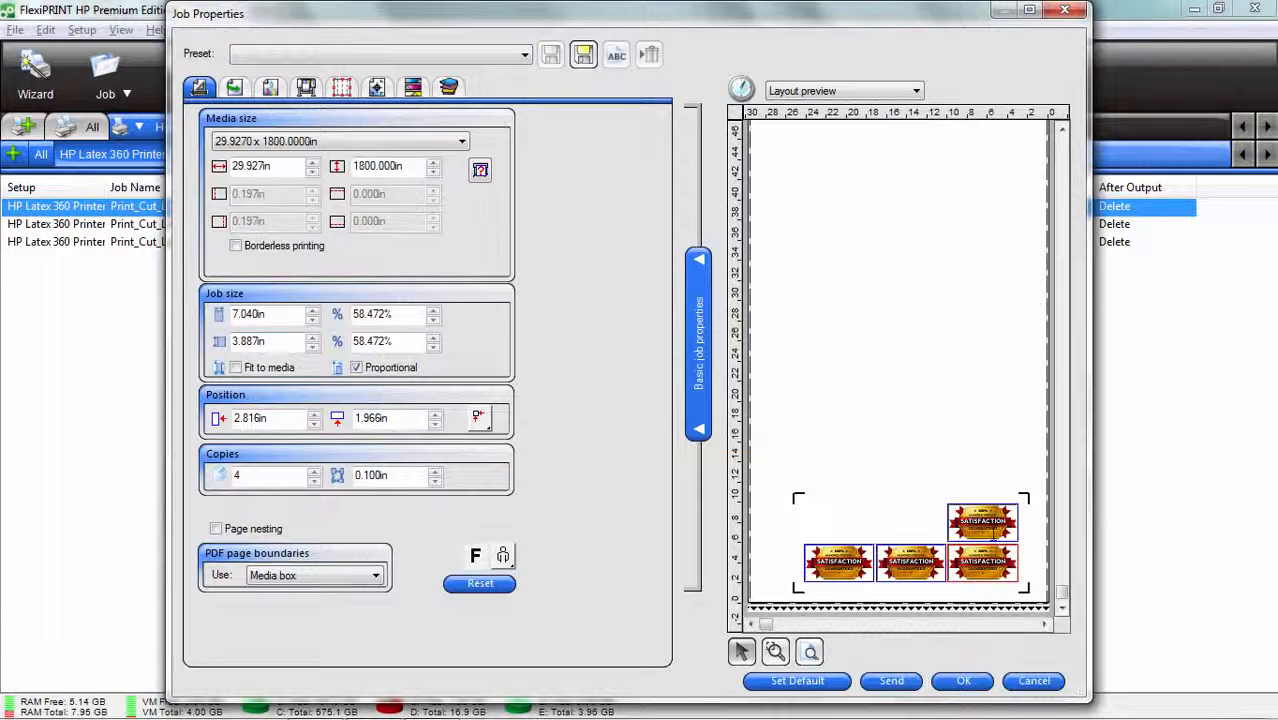
mouse_move(992, 533)
left_mouse_down()
mouse_move(982, 488)
mouse_move(891, 509)
mouse_move(984, 498)
mouse_move(995, 515)
left_mouse_up()
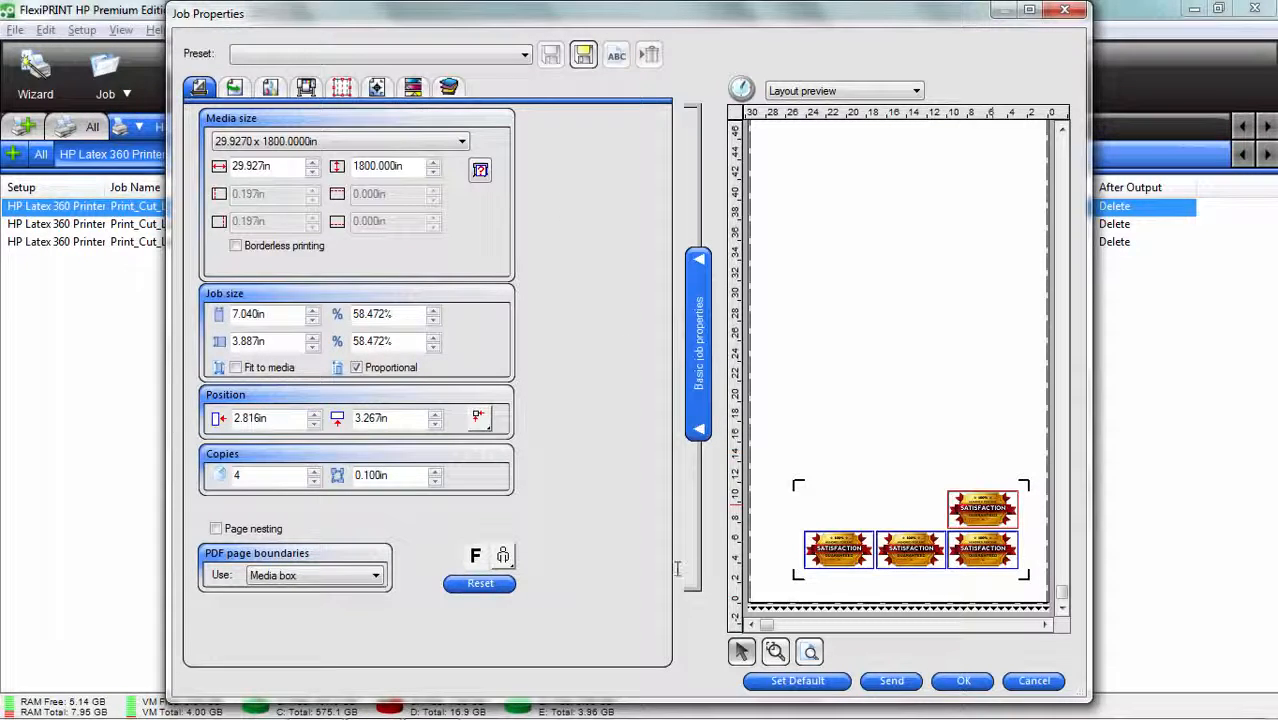
- Close the print job's properties without keeping the changes, and open the properties of Print_Cut_Label2.job in the Graphtec FC8600-130 queue
left_click(1034, 681)
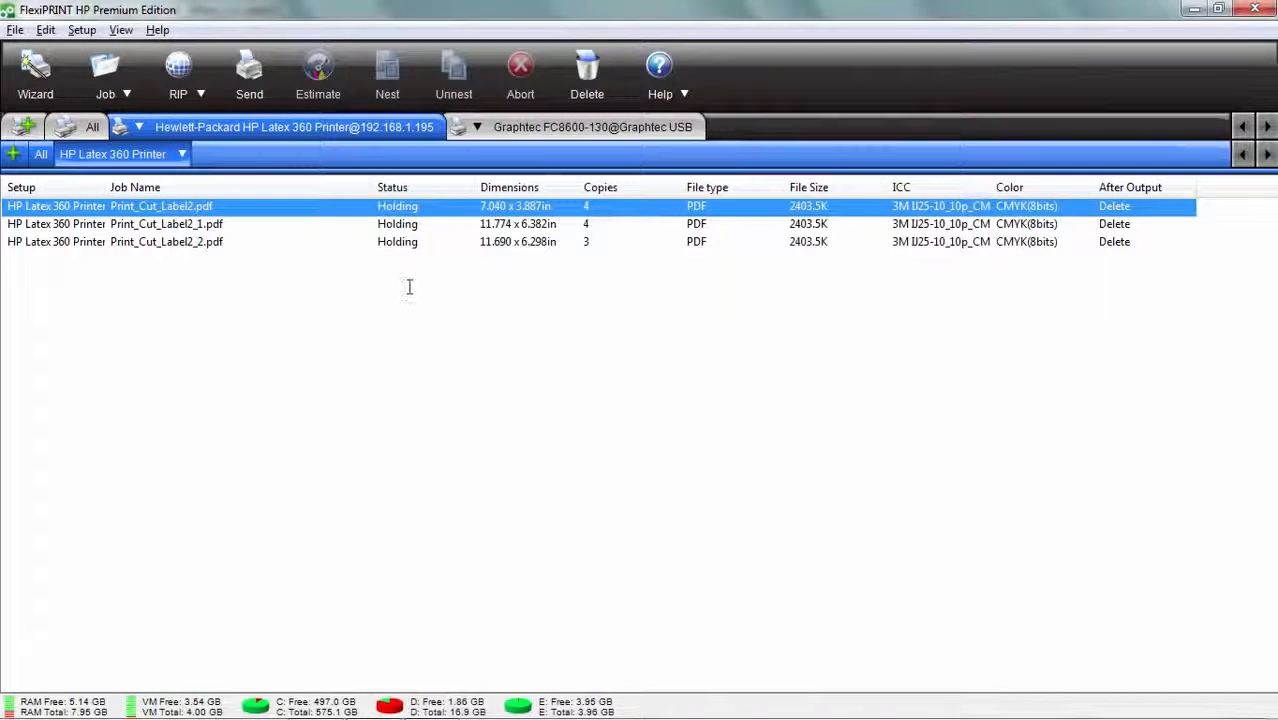
left_click(555, 127)
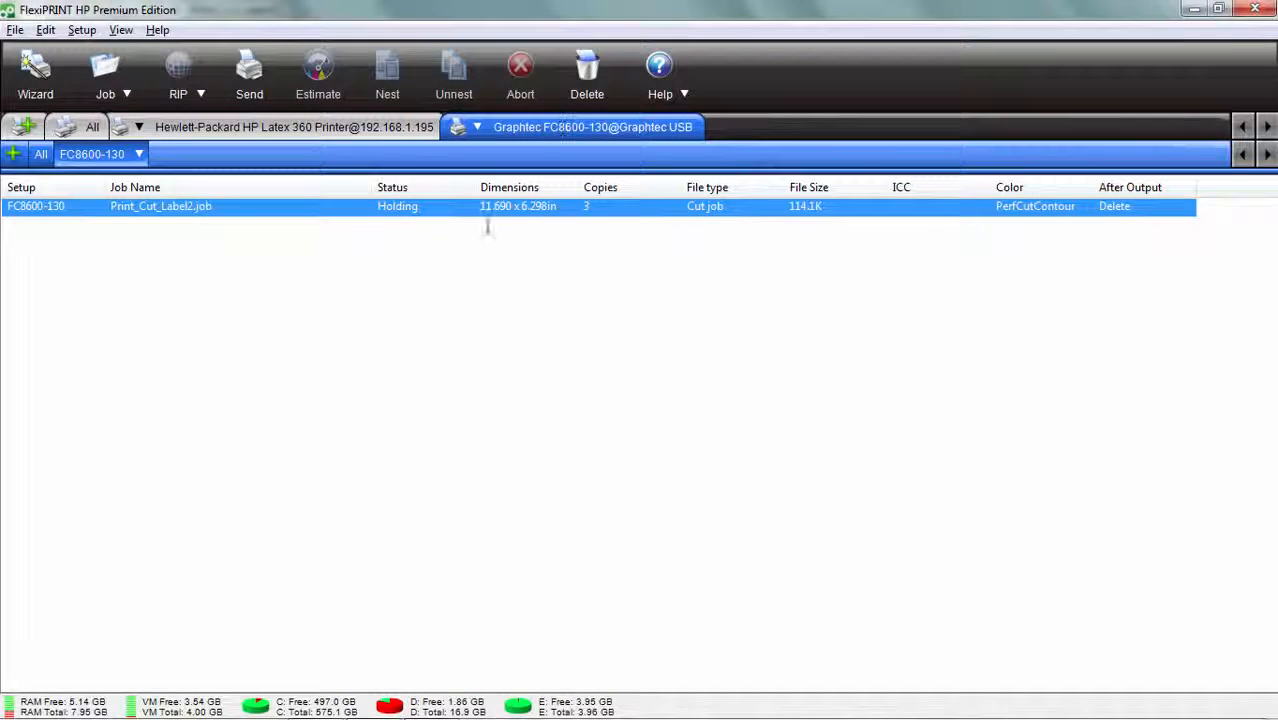
double_click(176, 205)
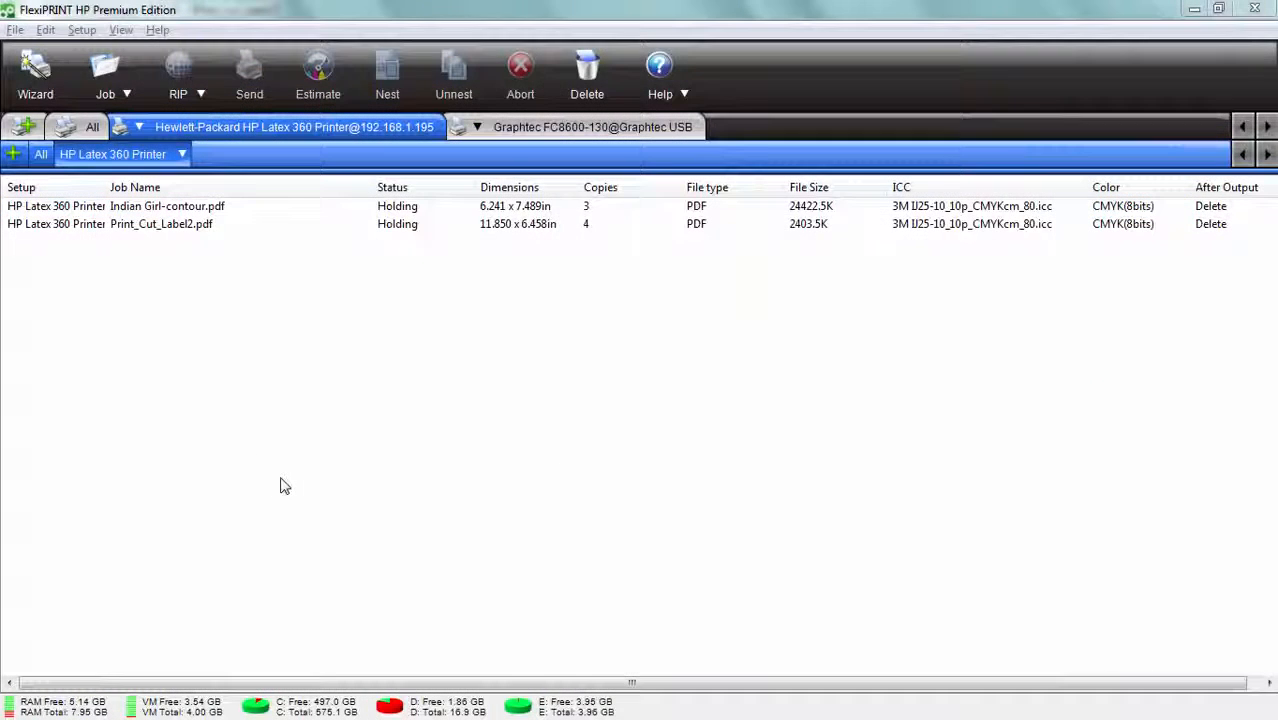
- Nest Indian Girl-contour.pdf and Print_Cut_Label2.pdf together in the HP Latex 360 queue
left_click(170, 208)
left_click(172, 305)
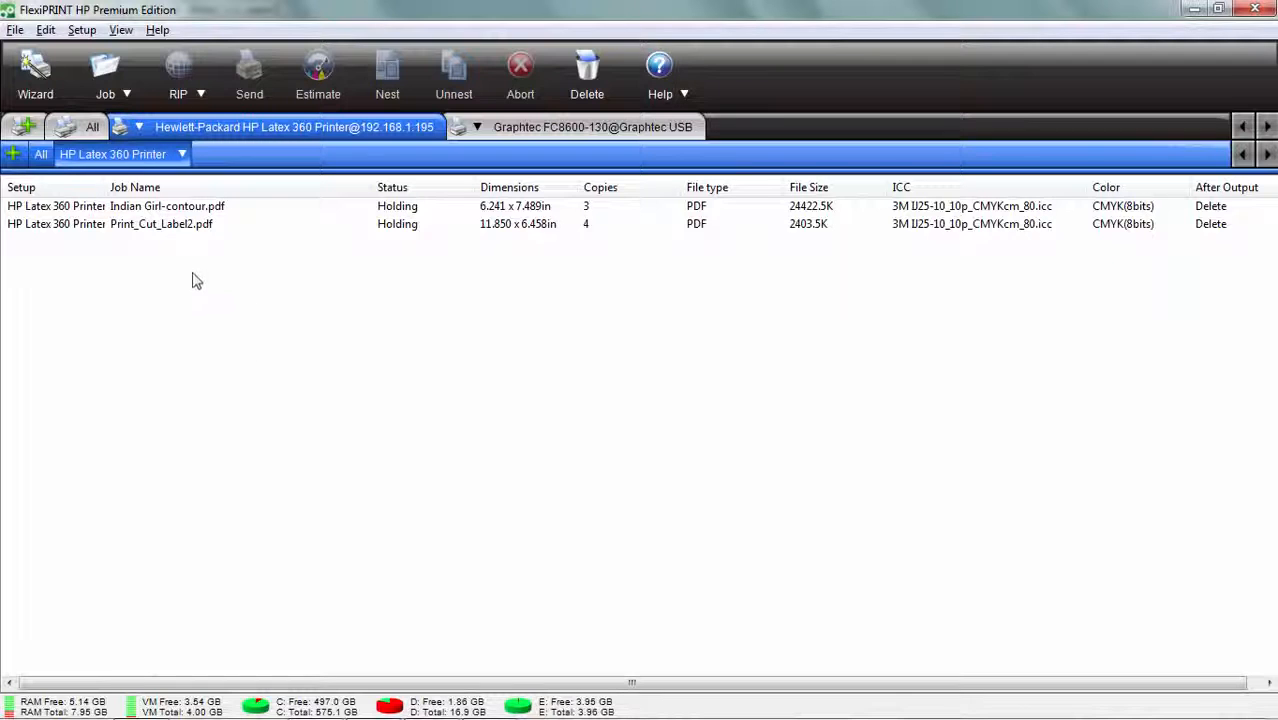
left_click(140, 209)
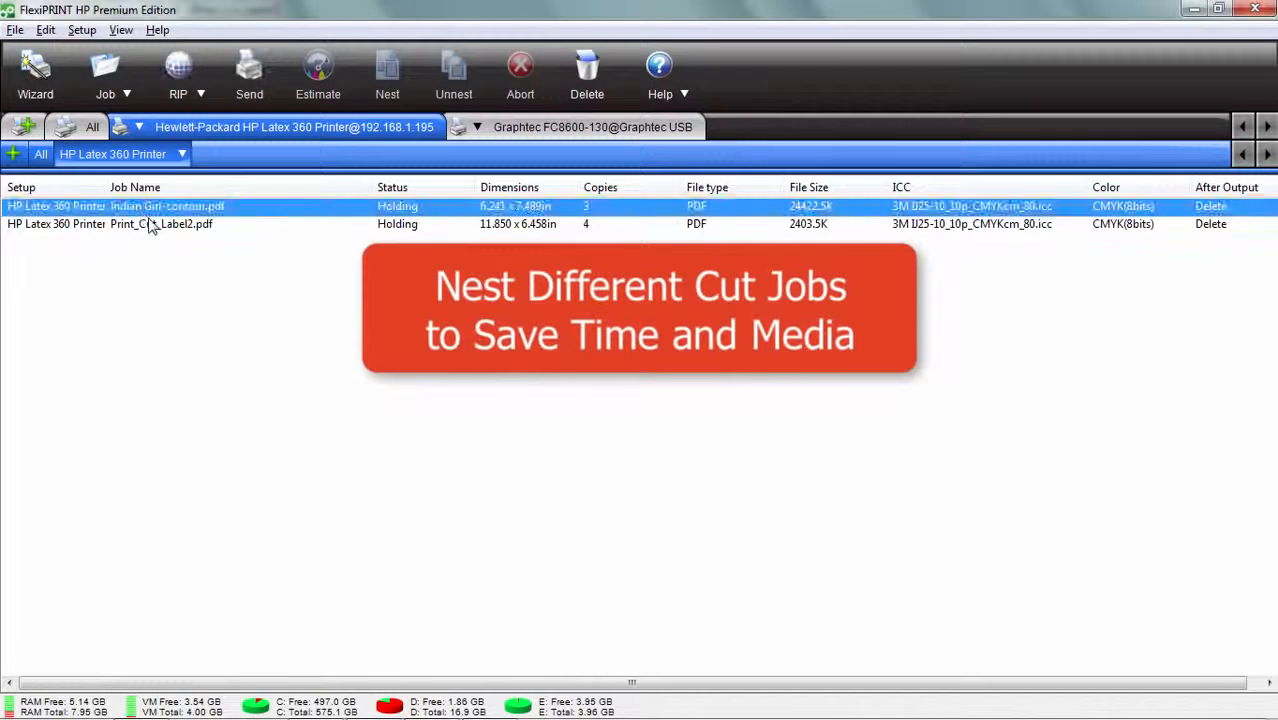
left_click(145, 226, "shift")
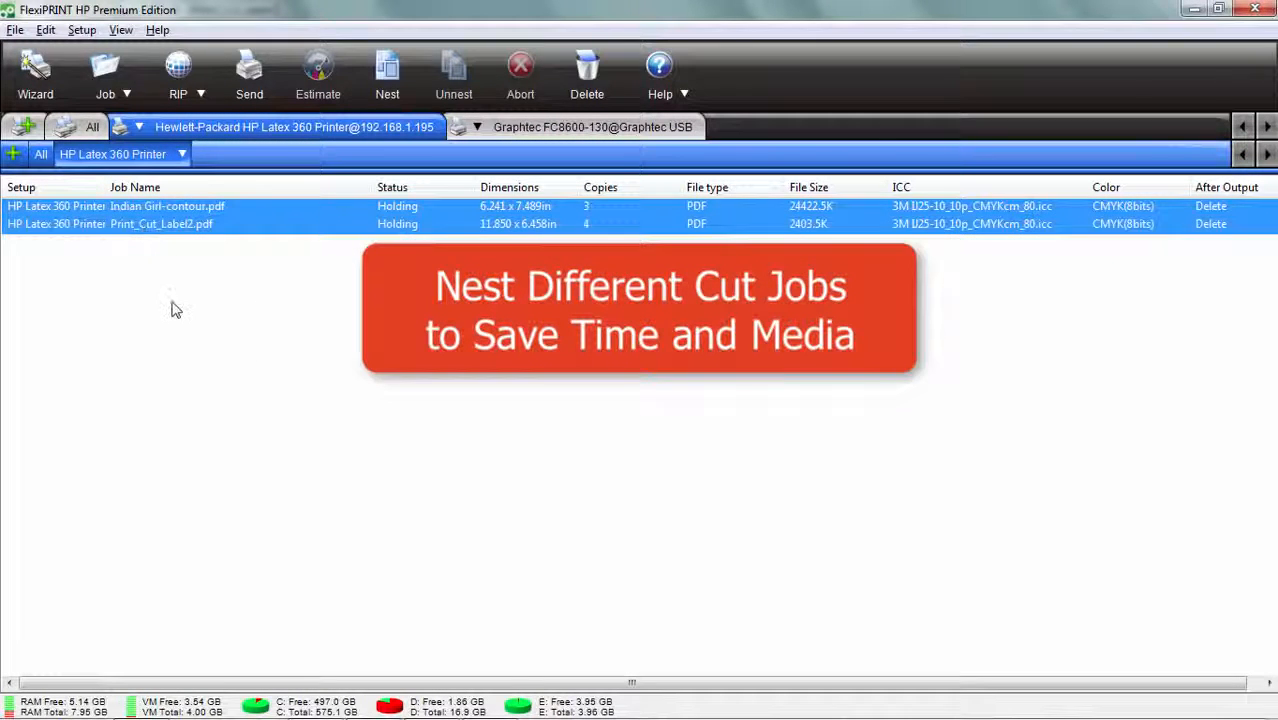
right_click(184, 227)
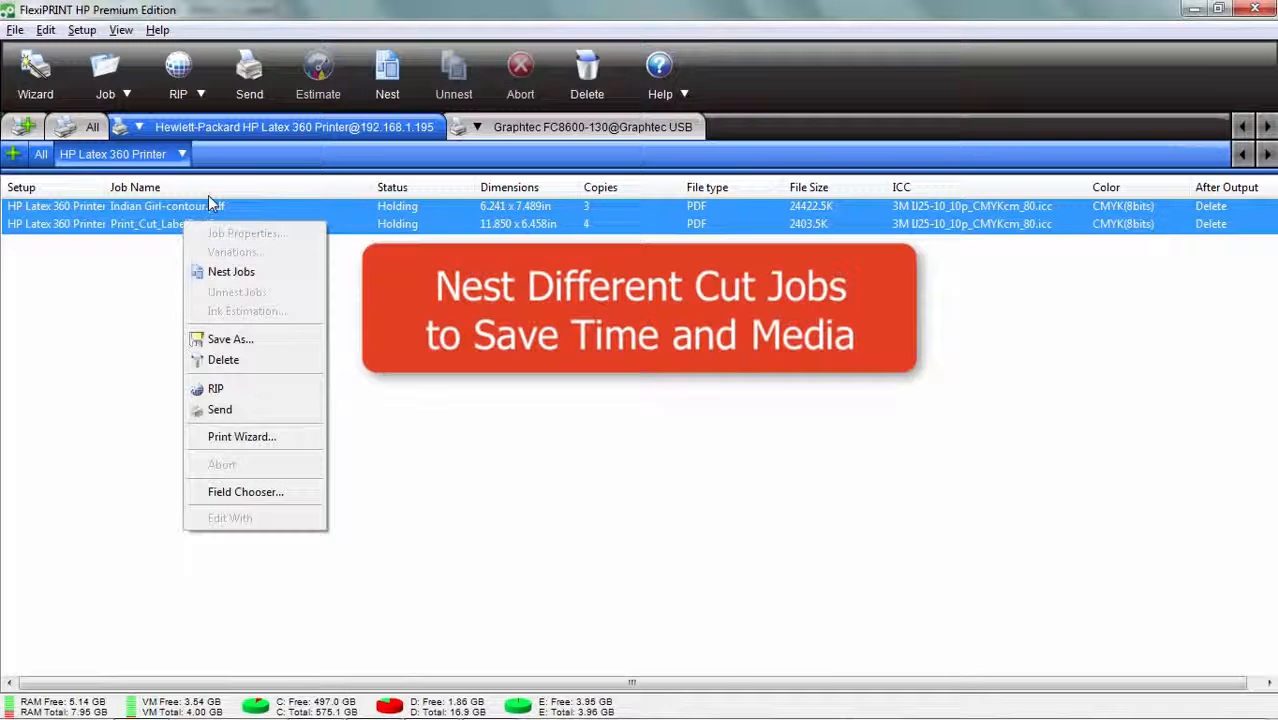
left_click(224, 274)
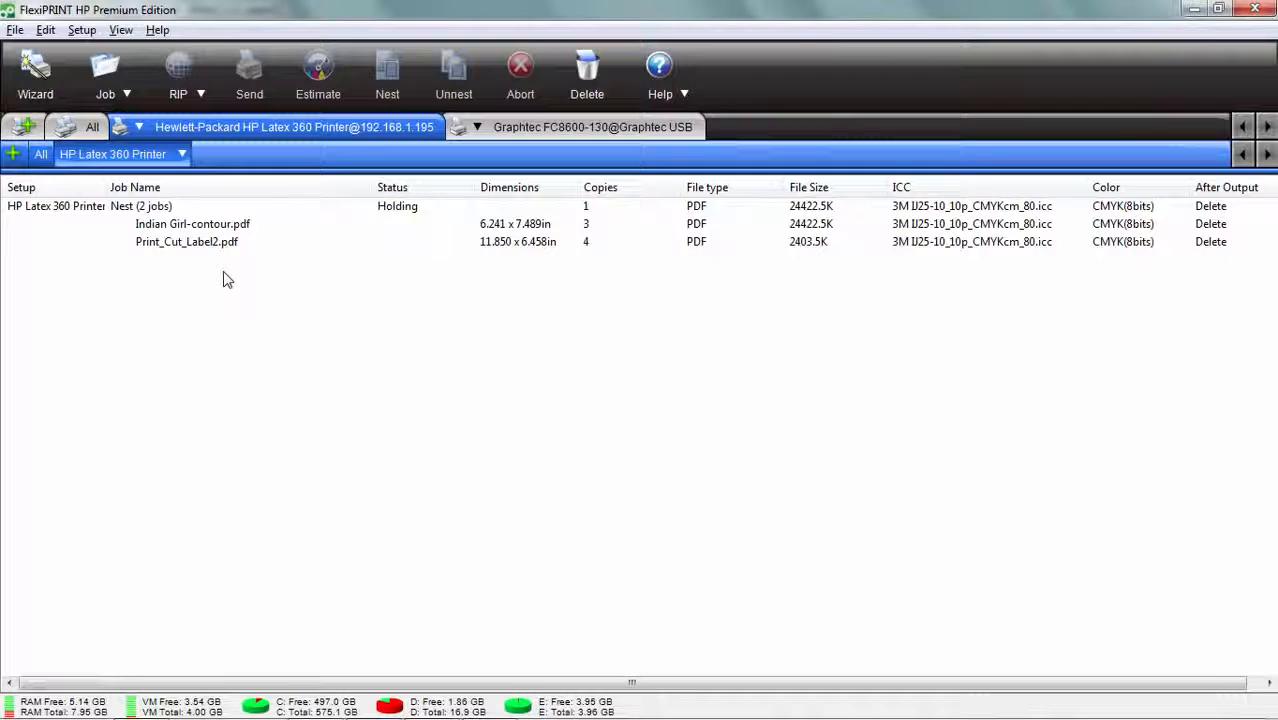
- Open the properties of the two-job nest and try rearranging the Indian Girl copies individually on the media
double_click(139, 207)
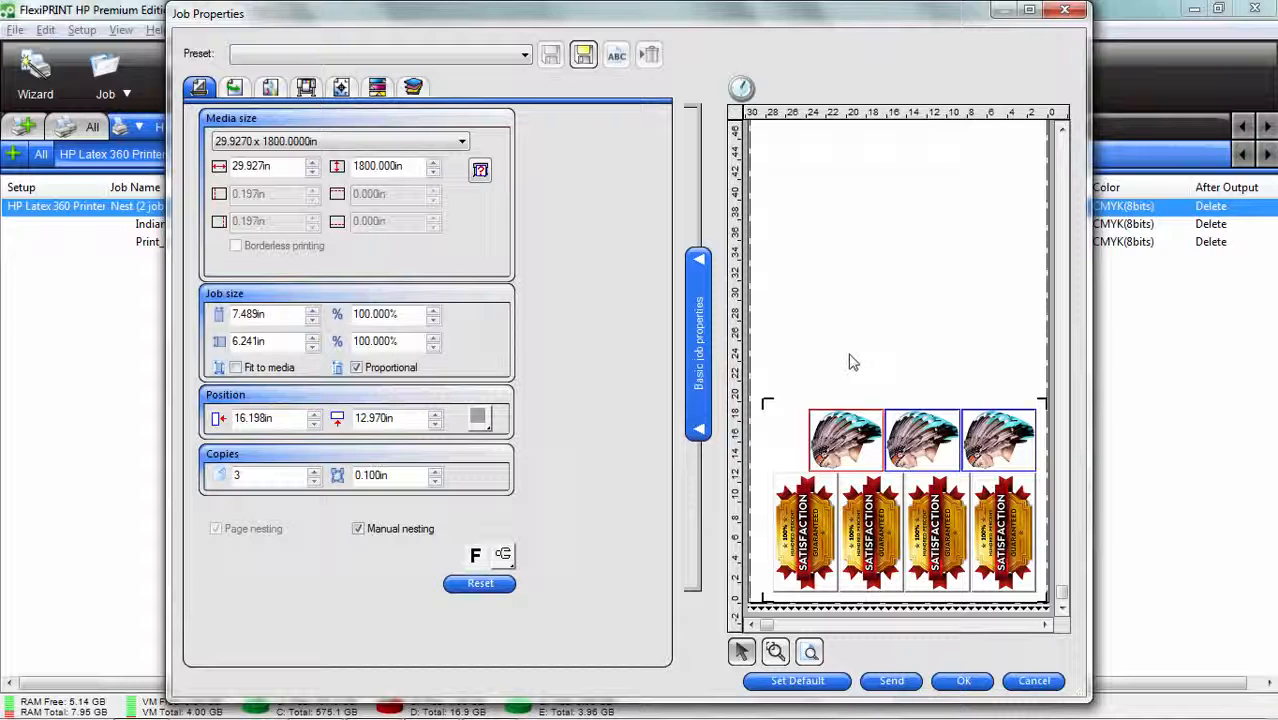
left_click_drag(849, 437, 888, 315)
left_click_drag(925, 437, 818, 411)
left_click_drag(970, 432, 966, 404)
- Set the Indian Girl job to six copies, and move the middle copy of its lower row up to about 27.47 in vertically
left_click(314, 471)
left_click(314, 471)
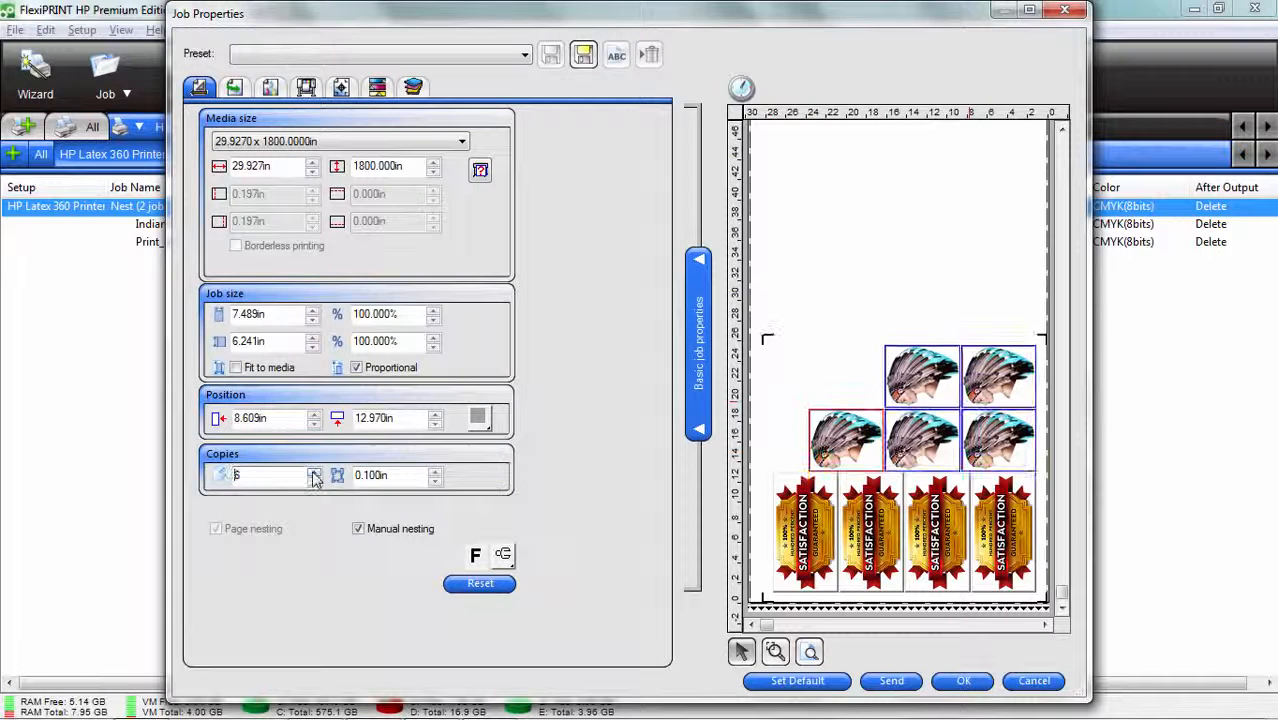
left_click(313, 471)
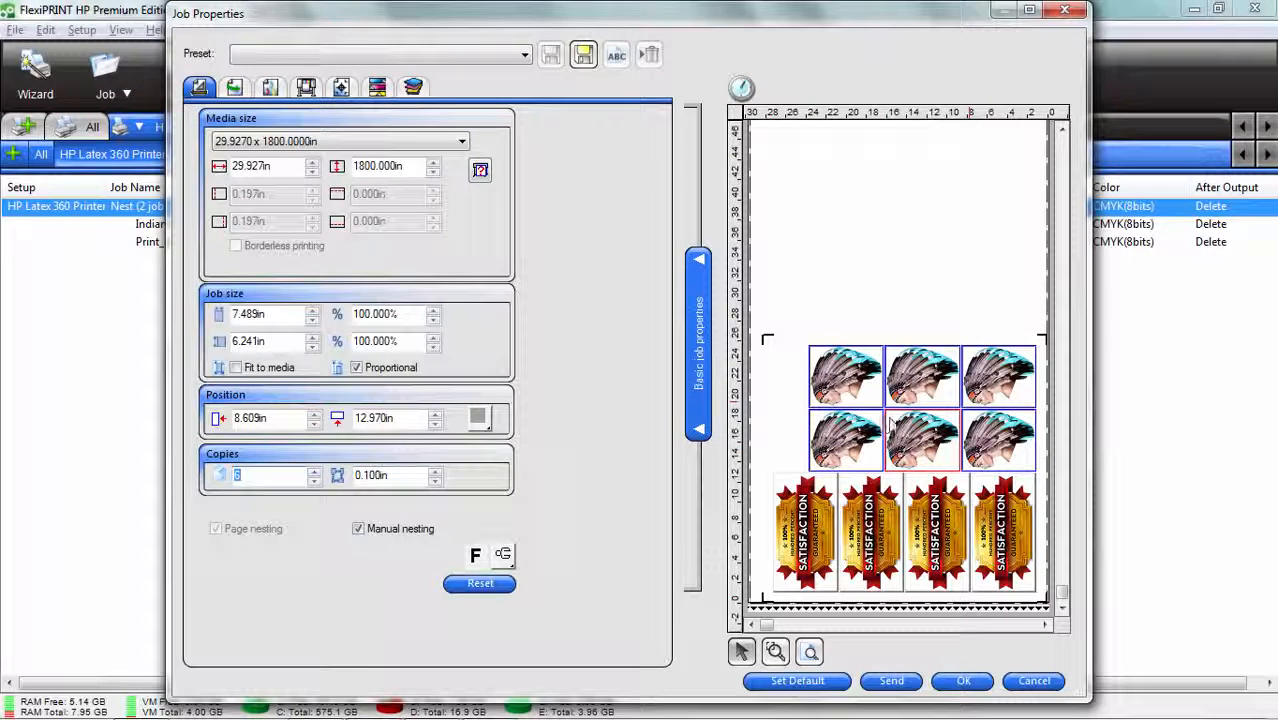
left_click_drag(886, 428, 888, 269)
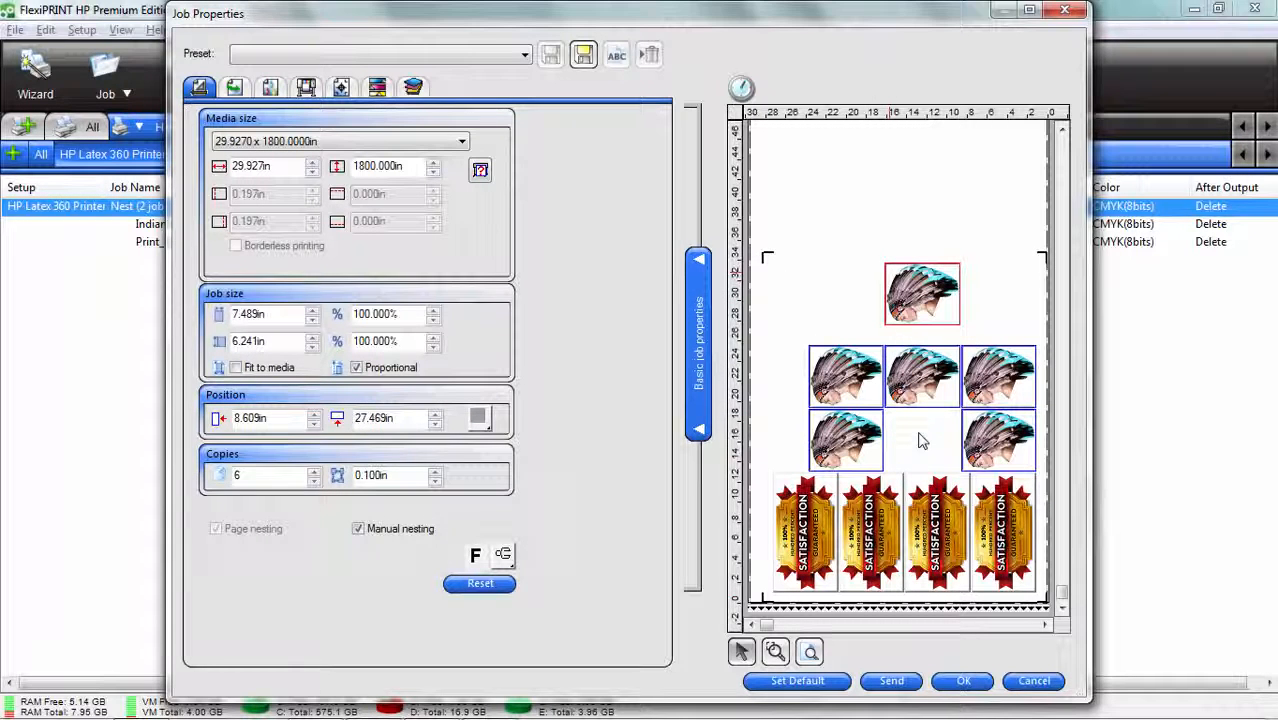